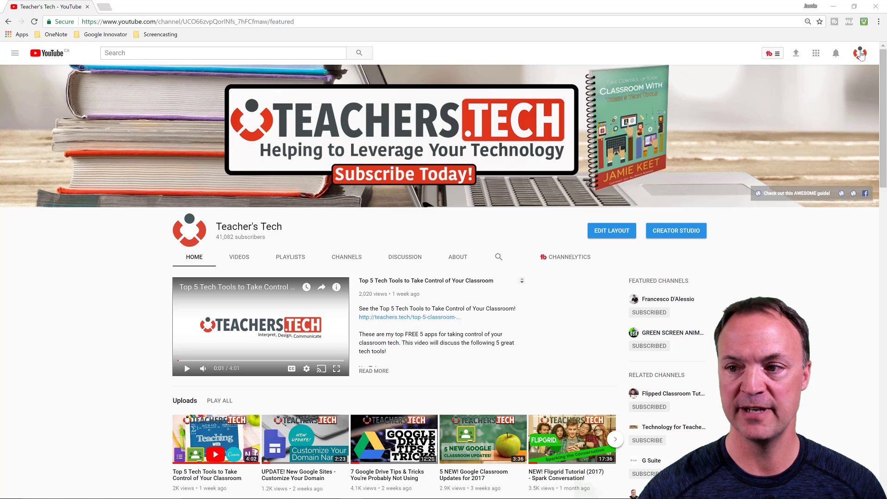
Look over the account options and the full list of the channel's playlists in the YouTube guide
{"action": "left_click", "coordinate": [860, 58]}
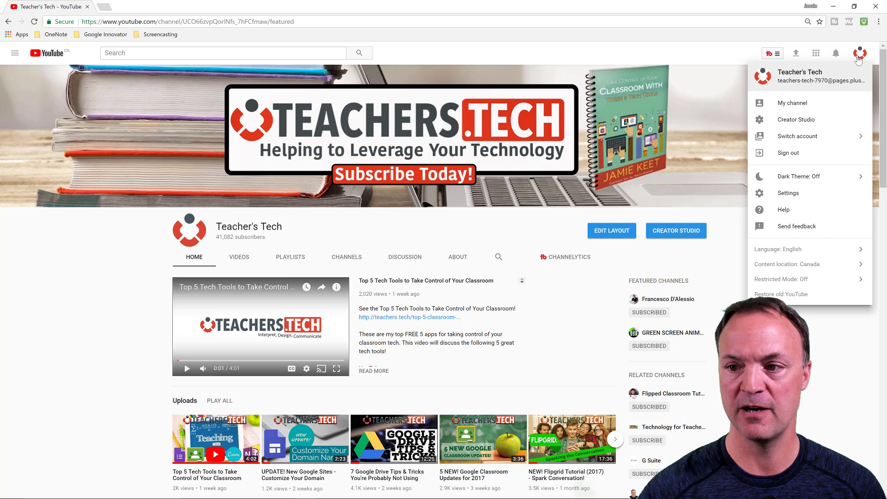
{"action": "left_click", "coordinate": [699, 56]}
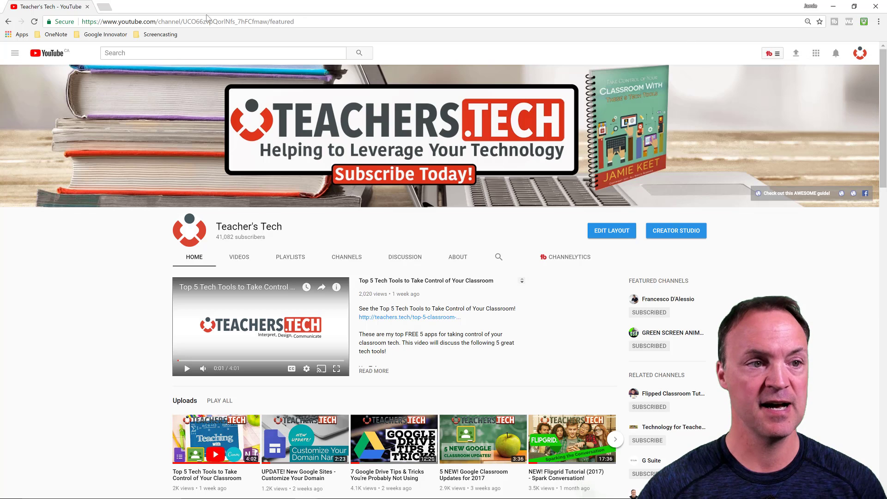
{"action": "left_click", "coordinate": [15, 53]}
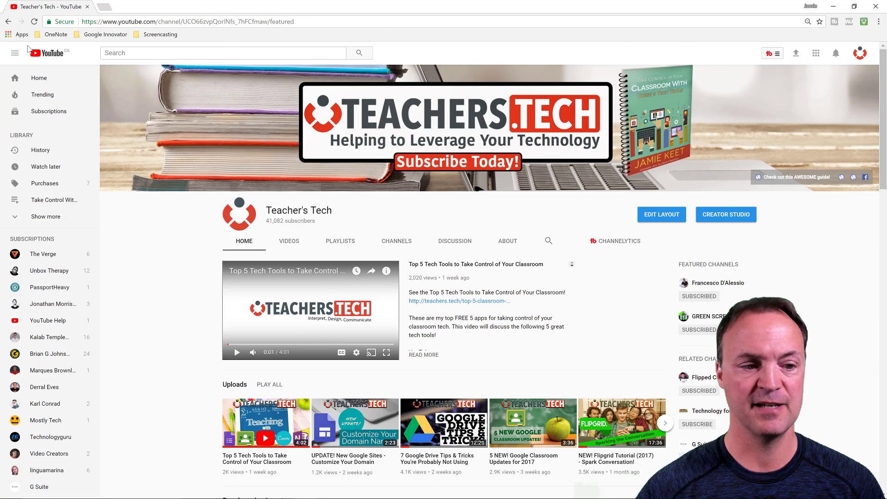
{"action": "left_click", "coordinate": [18, 218]}
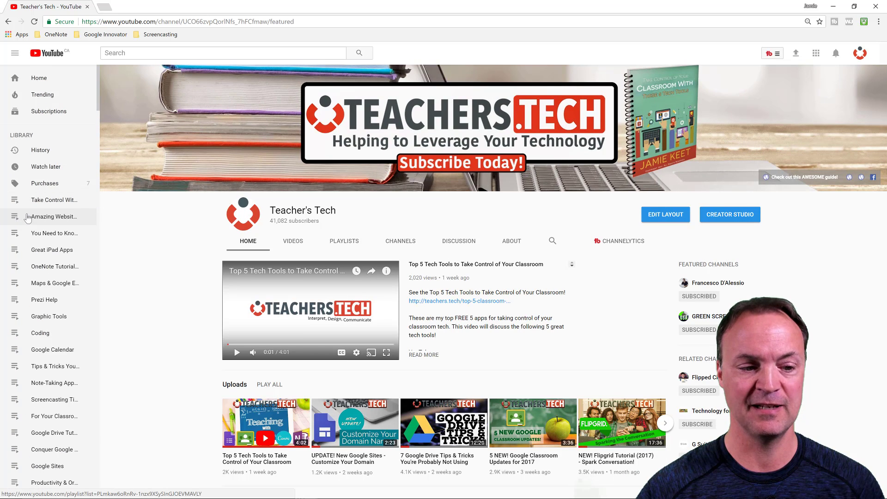
{"action": "scroll", "coordinate": [48, 282], "scroll_direction": "down", "scroll_amount": 2}
{"action": "scroll", "coordinate": [53, 287], "scroll_direction": "up", "scroll_amount": 2}
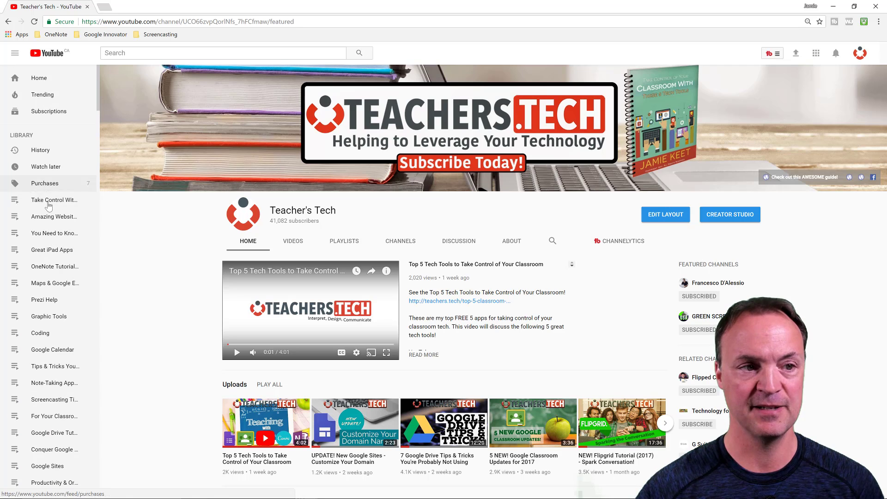
{"action": "left_click", "coordinate": [14, 53]}
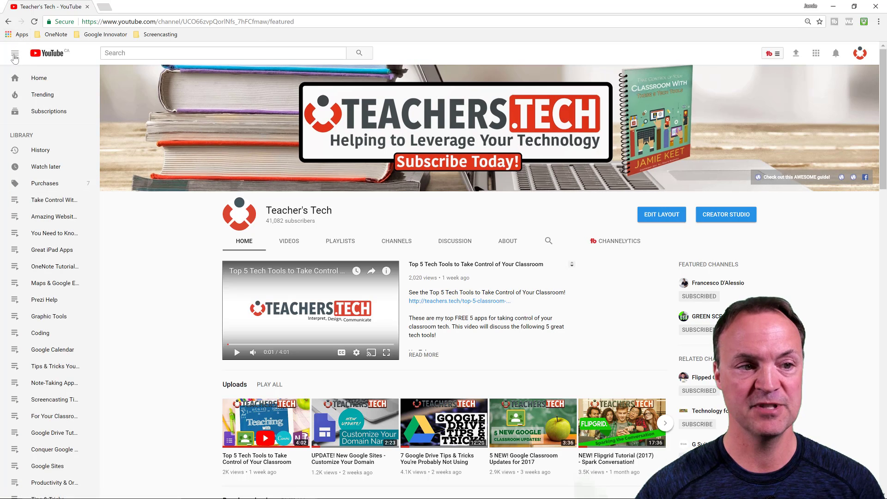
{"action": "left_click", "coordinate": [15, 55]}
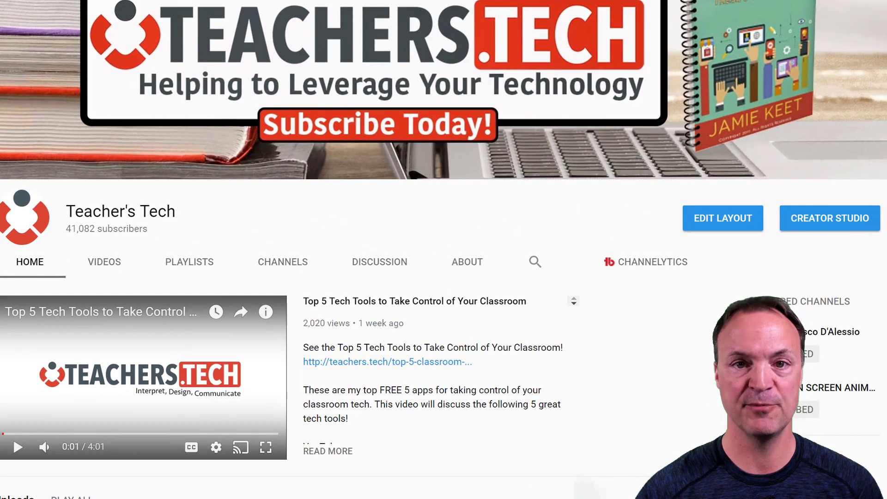
Open the playlists list in Creator Studio and create a public playlist titled "Example"
{"action": "left_click", "coordinate": [830, 218]}
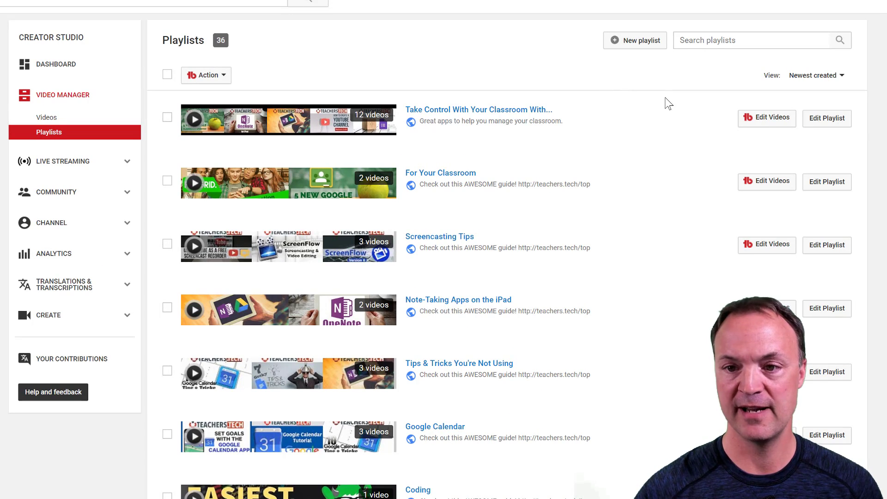
{"action": "left_click", "coordinate": [644, 47]}
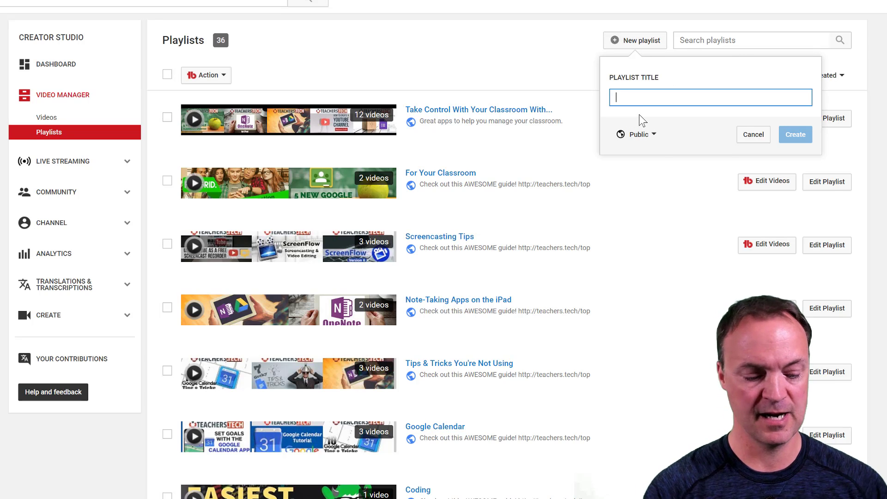
{"action": "type", "text": "Example"}
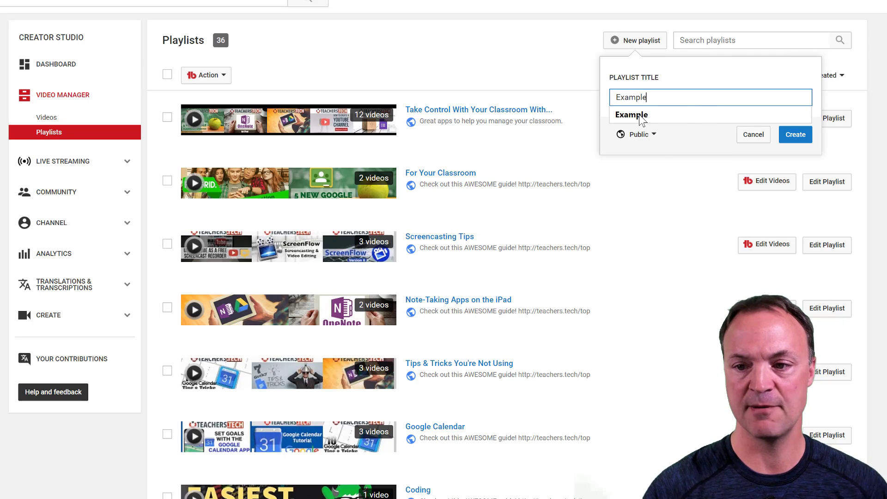
{"action": "left_click", "coordinate": [713, 119]}
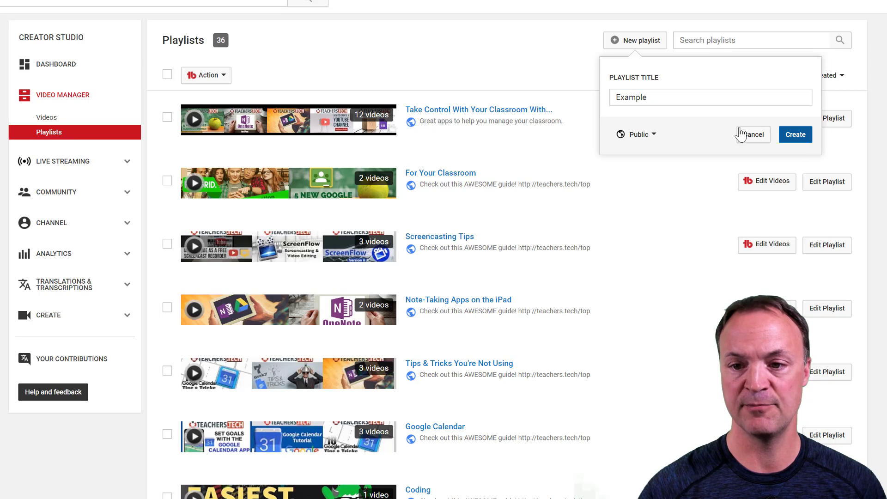
{"action": "left_click", "coordinate": [654, 135]}
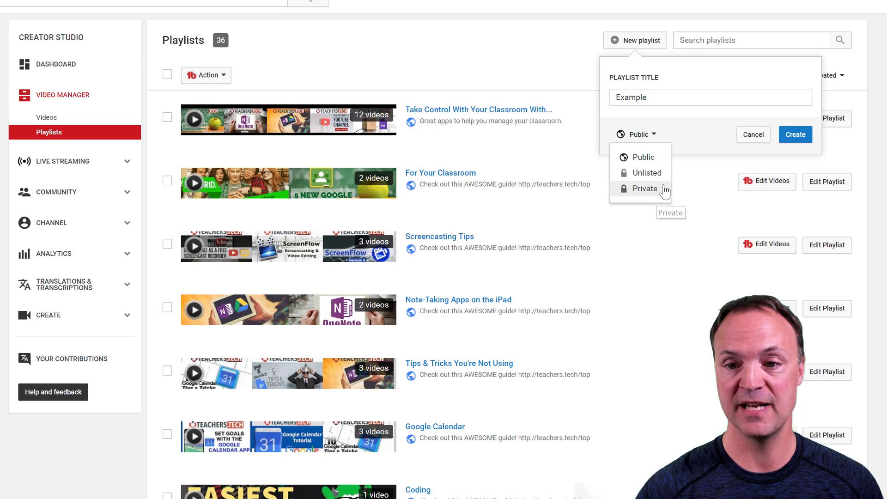
{"action": "left_click", "coordinate": [693, 133]}
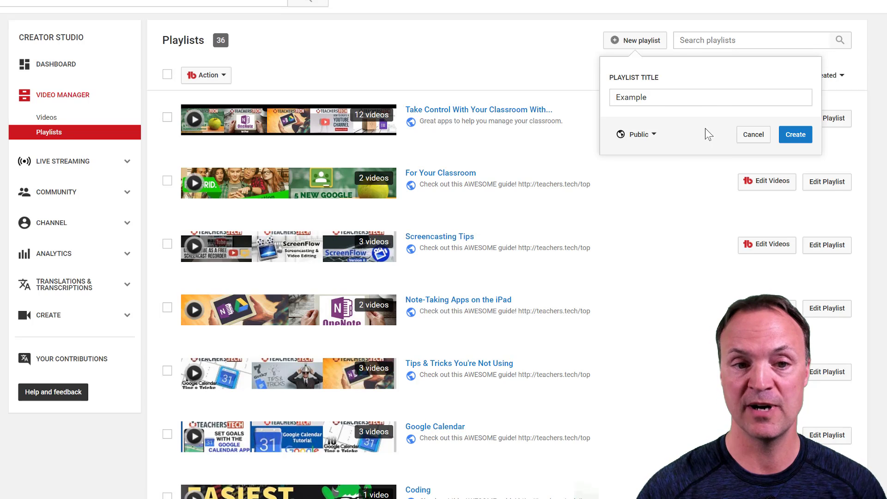
{"action": "left_click", "coordinate": [796, 134]}
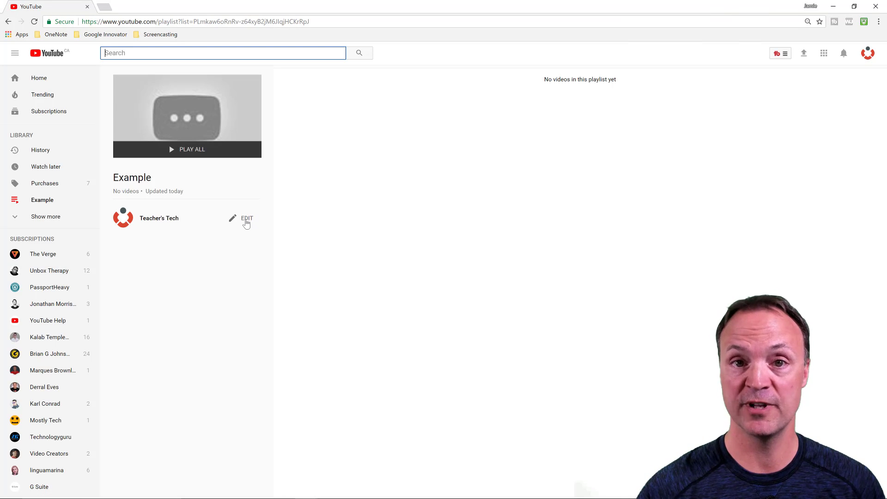
Open the Example playlist for editing and try out its title field, keeping the name "Example"
{"action": "left_click", "coordinate": [246, 220]}
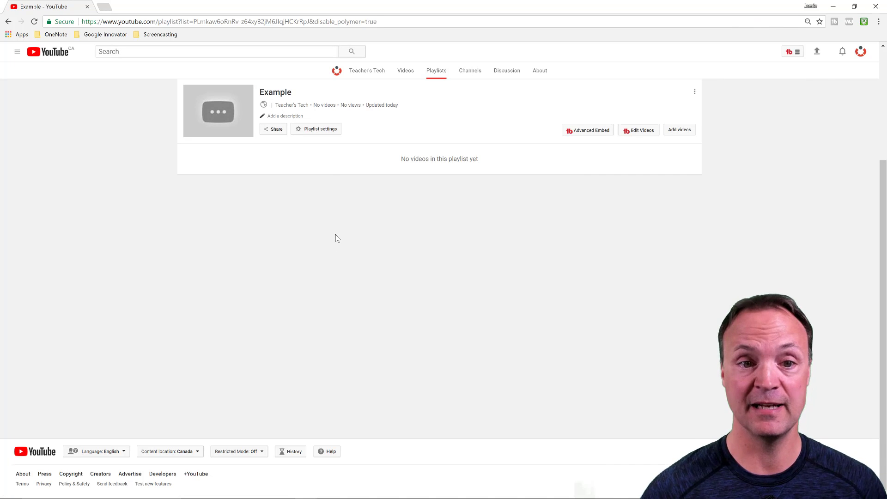
{"action": "mouse_move", "coordinate": [305, 95]}
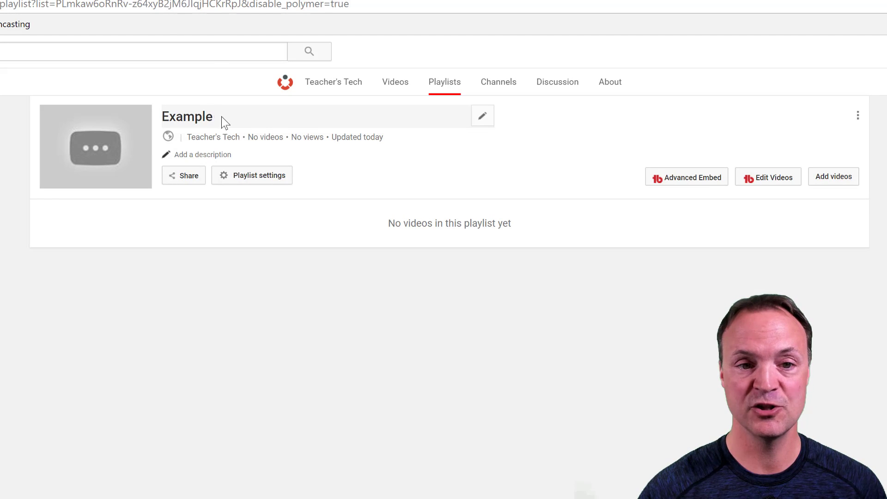
{"action": "left_click", "coordinate": [483, 121]}
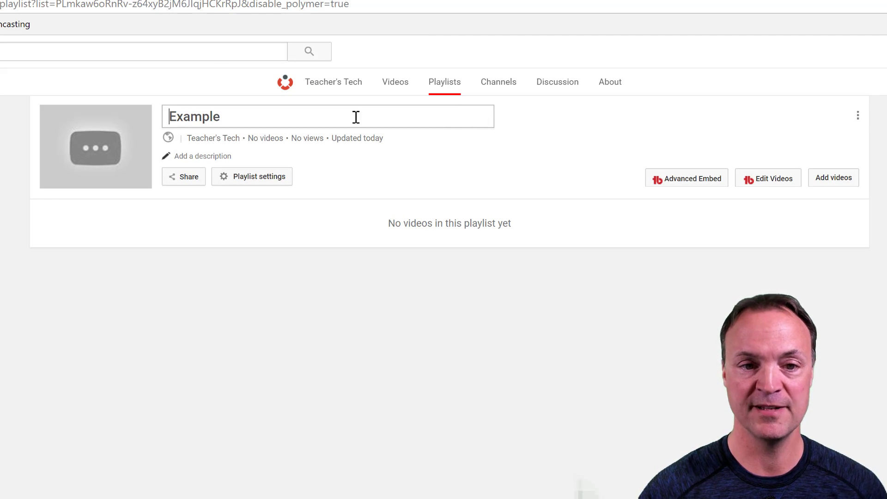
{"action": "left_click", "coordinate": [355, 118]}
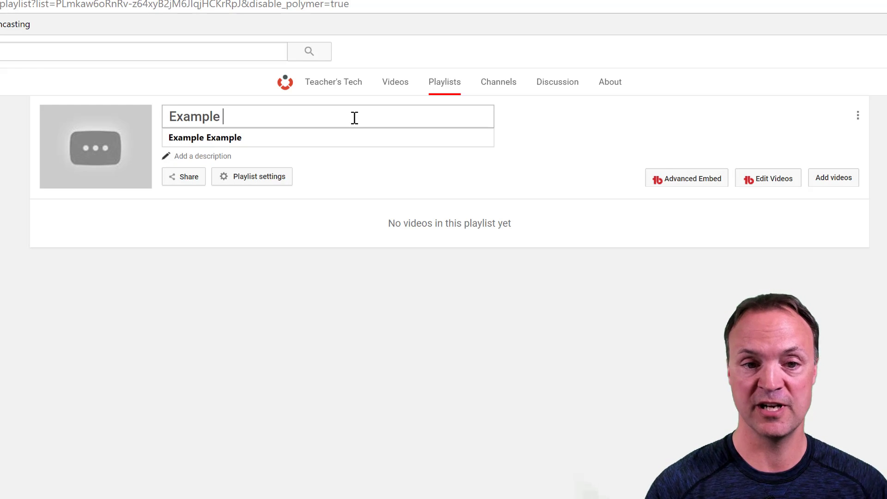
{"action": "left_click", "coordinate": [540, 144]}
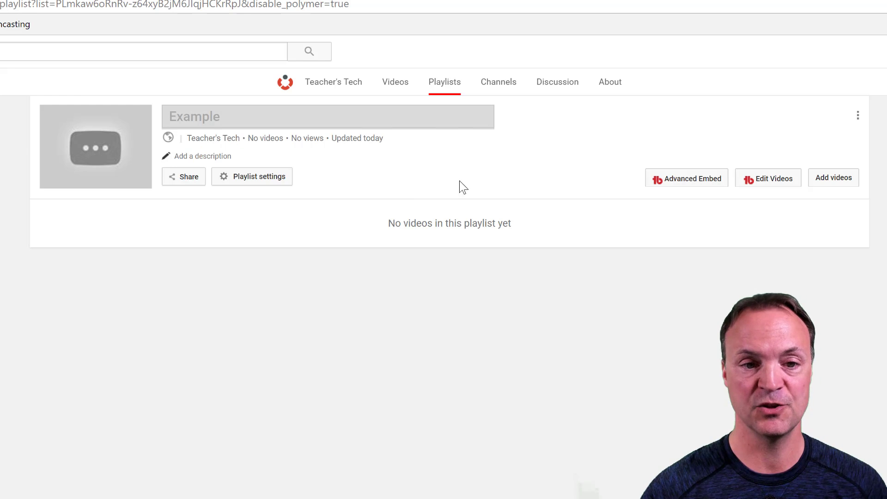
Add the description "This is an example!" to the Example playlist
{"action": "left_click", "coordinate": [222, 156]}
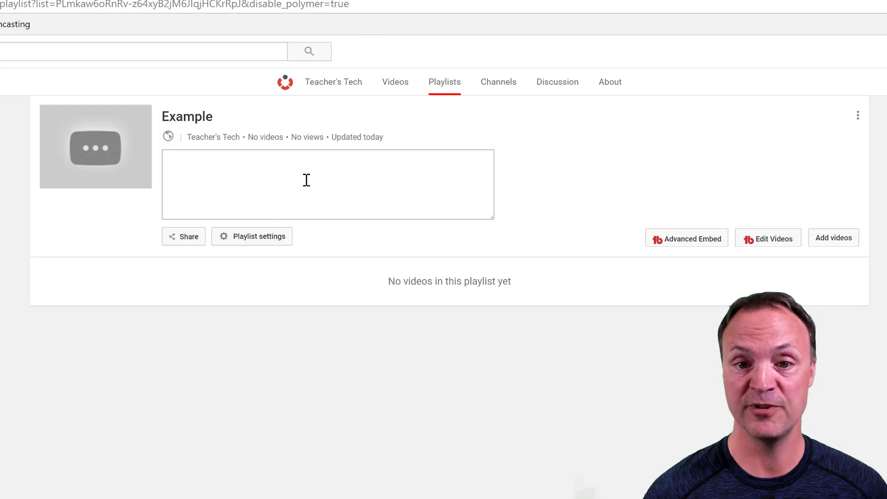
{"action": "type", "text": "This "}
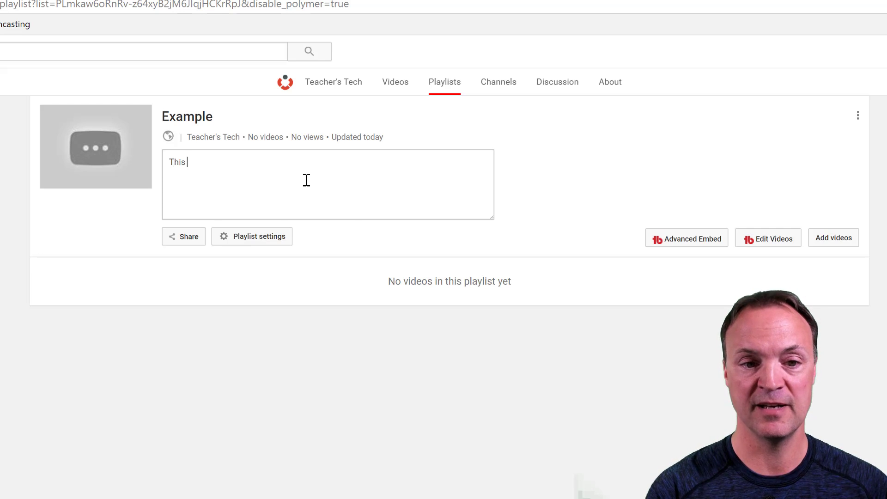
{"action": "type", "text": "is anex"}
{"action": "key", "text": "BackSpace"}
{"action": "key", "text": "BackSpace"}
{"action": "type", "text": "example!"}
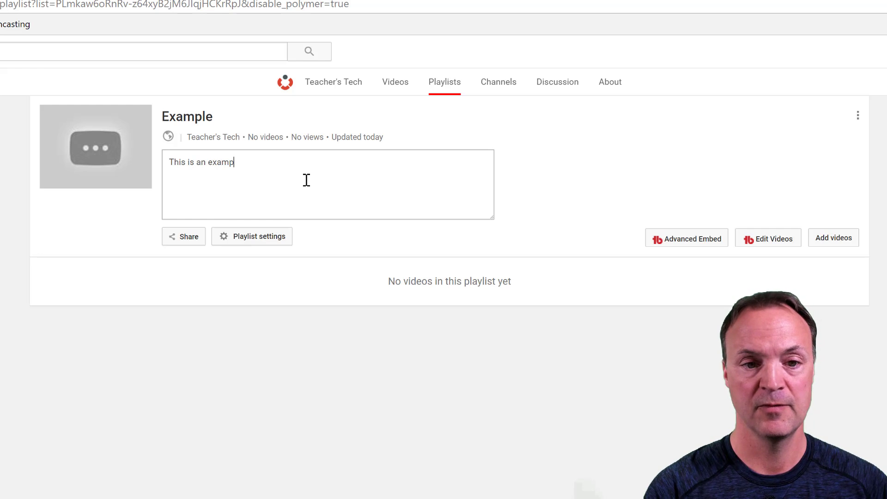
{"action": "left_click", "coordinate": [557, 185]}
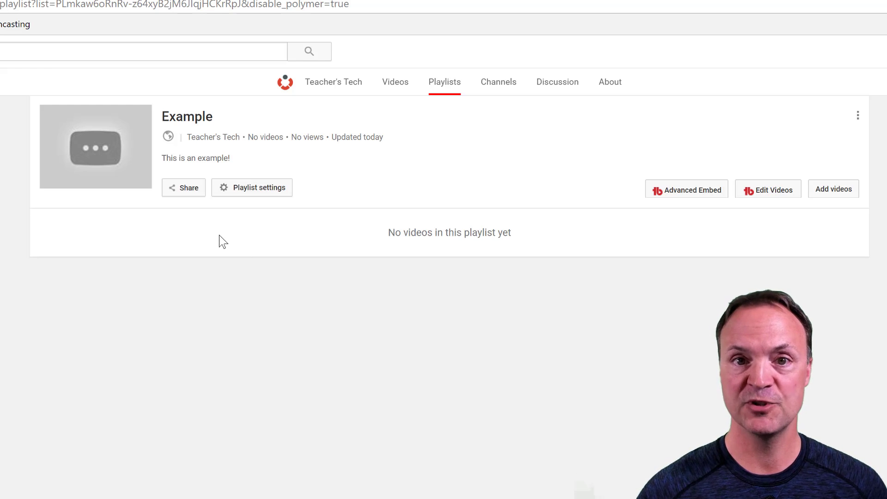
Review the playlist's Share, Embed and Email options and its basic settings, leaving the settings without saving
{"action": "left_click", "coordinate": [189, 198]}
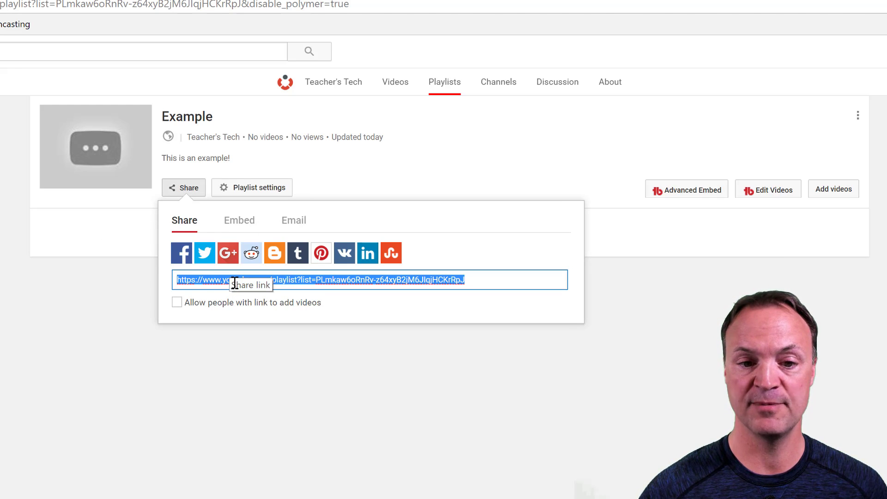
{"action": "left_click", "coordinate": [238, 222]}
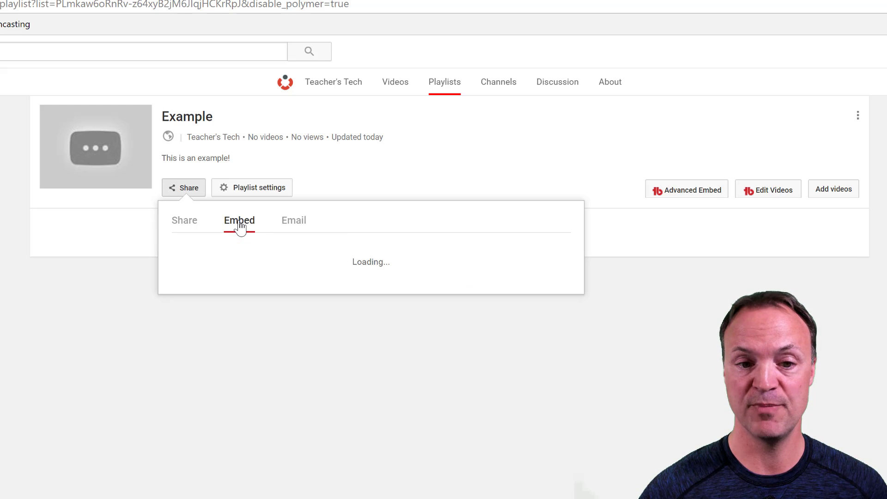
{"action": "left_click", "coordinate": [291, 227]}
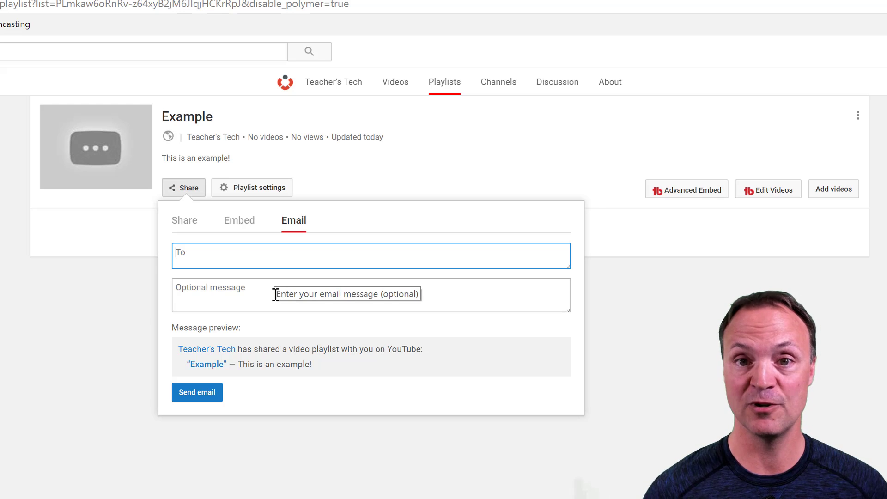
{"action": "left_click", "coordinate": [189, 223]}
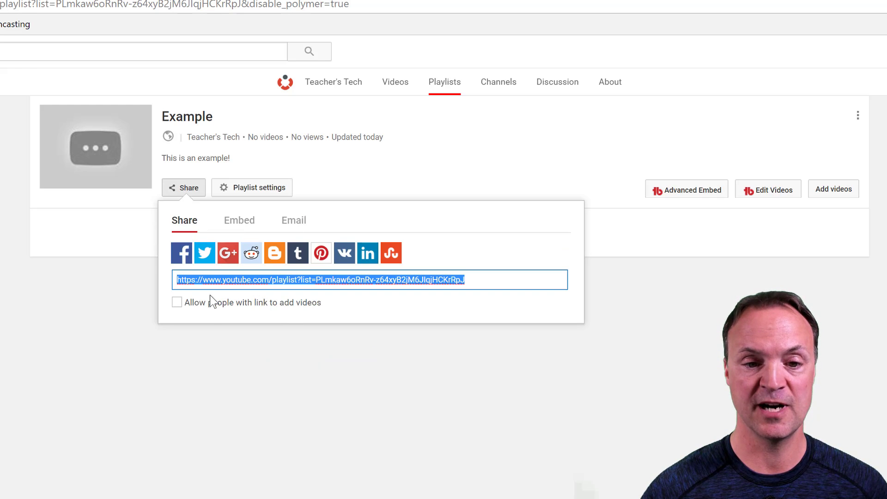
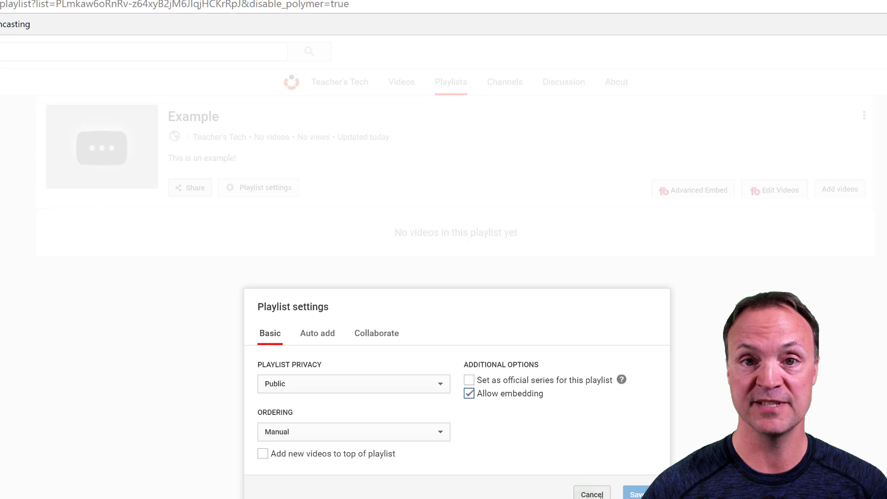
{"action": "left_click", "coordinate": [594, 495]}
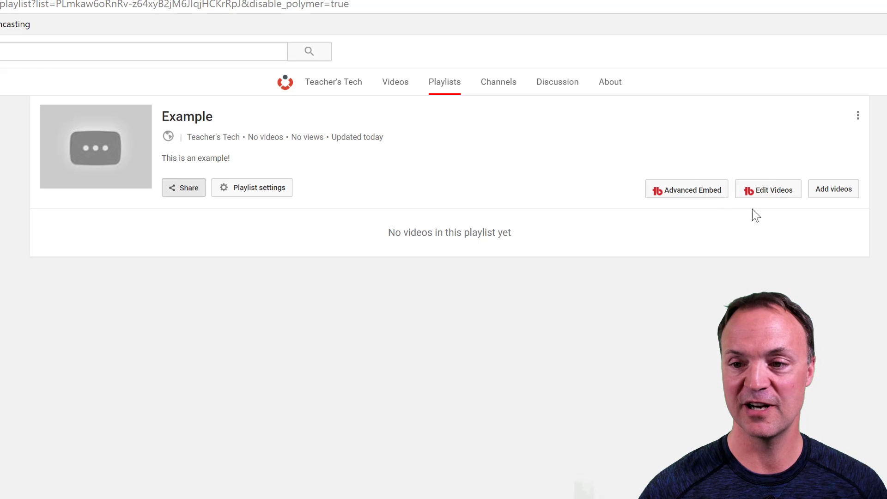
Start adding videos to the Example playlist, check the URL option, and list the channel's own videos
{"action": "left_click", "coordinate": [837, 197]}
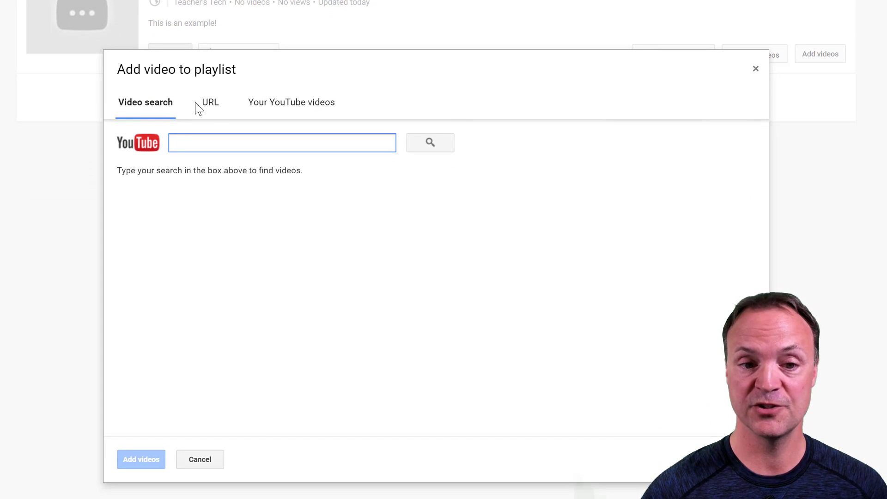
{"action": "left_click", "coordinate": [211, 108]}
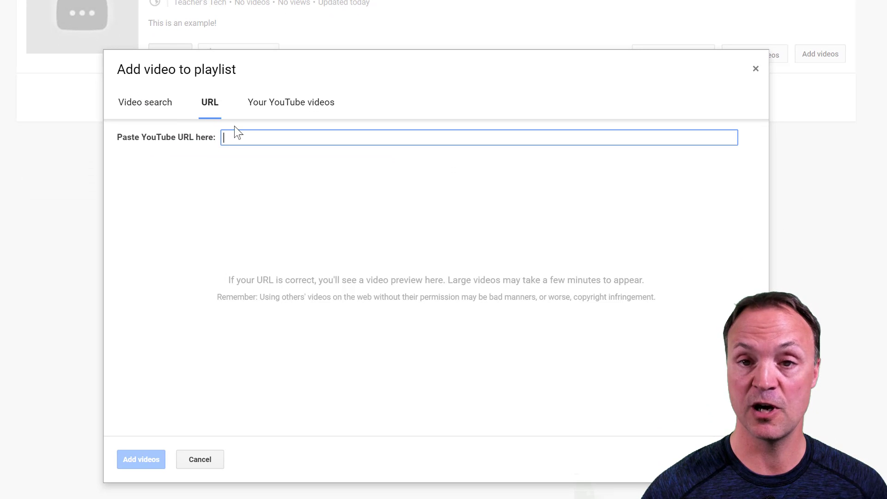
{"action": "left_click", "coordinate": [282, 110]}
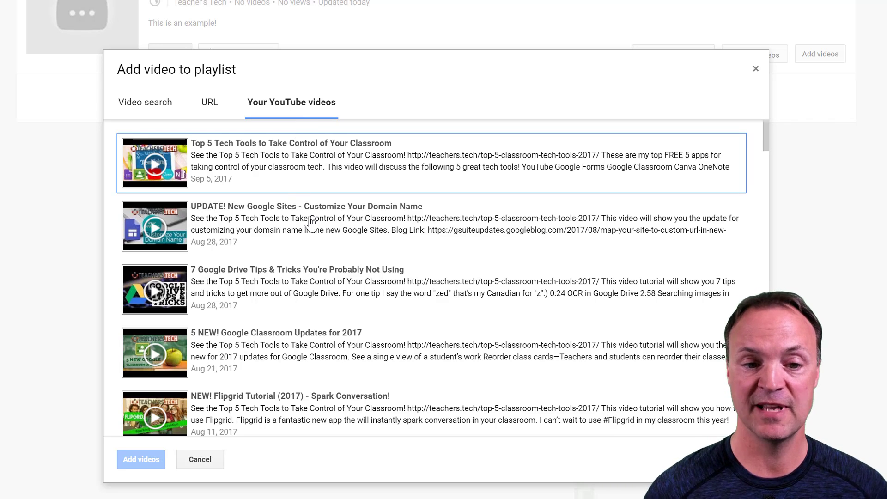
{"action": "scroll", "coordinate": [287, 182], "scroll_direction": "down", "scroll_amount": 2}
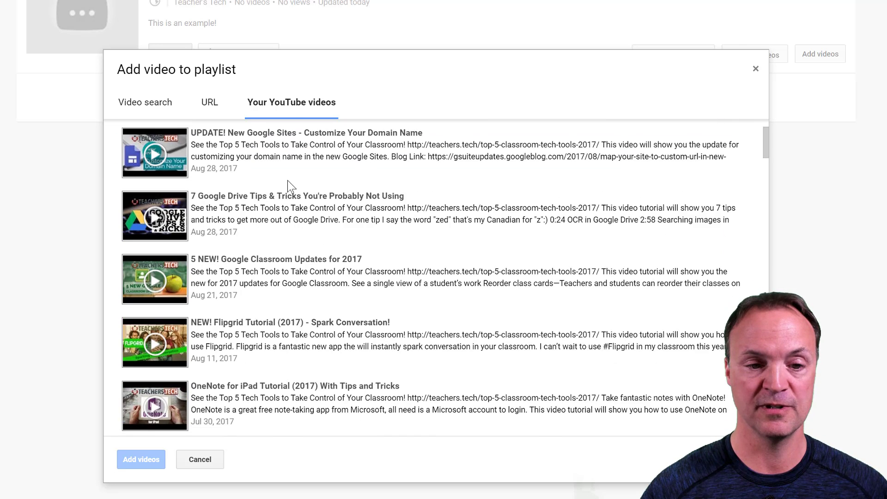
{"action": "scroll", "coordinate": [288, 184], "scroll_direction": "up", "scroll_amount": 2}
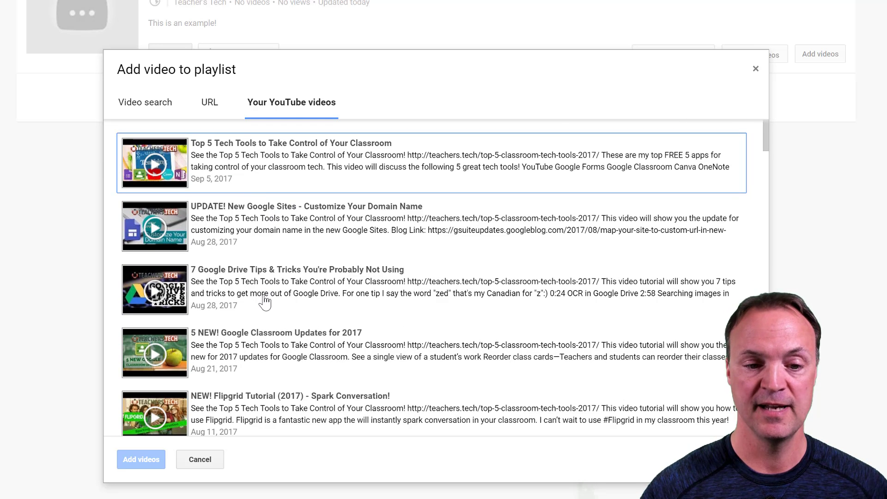
Select the channel's six newest videos, from "Top 5 Tech Tools to Take Control of Your Classroom" to "OneNote for iPad Tutorial (2017) With Tips and Tricks"
{"action": "left_click", "coordinate": [265, 302]}
{"action": "left_click", "coordinate": [238, 163]}
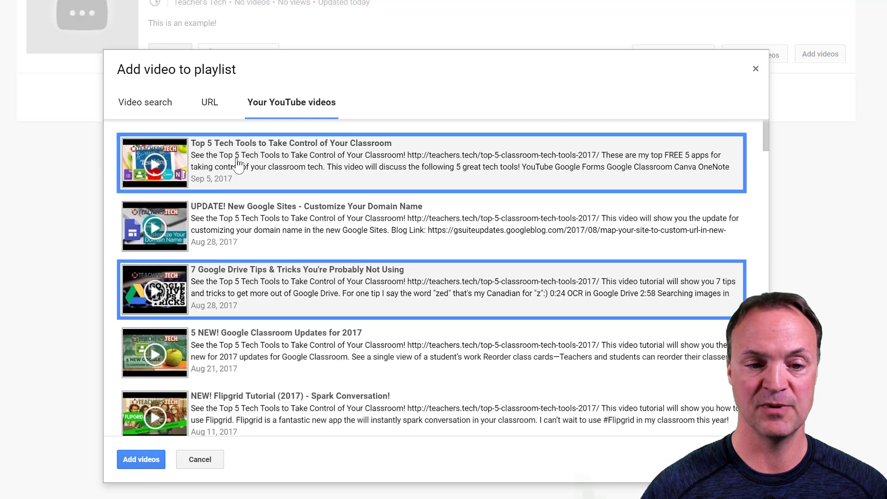
{"action": "left_click", "coordinate": [245, 224]}
{"action": "scroll", "coordinate": [256, 259], "scroll_direction": "down", "scroll_amount": 3}
{"action": "left_click", "coordinate": [255, 219]}
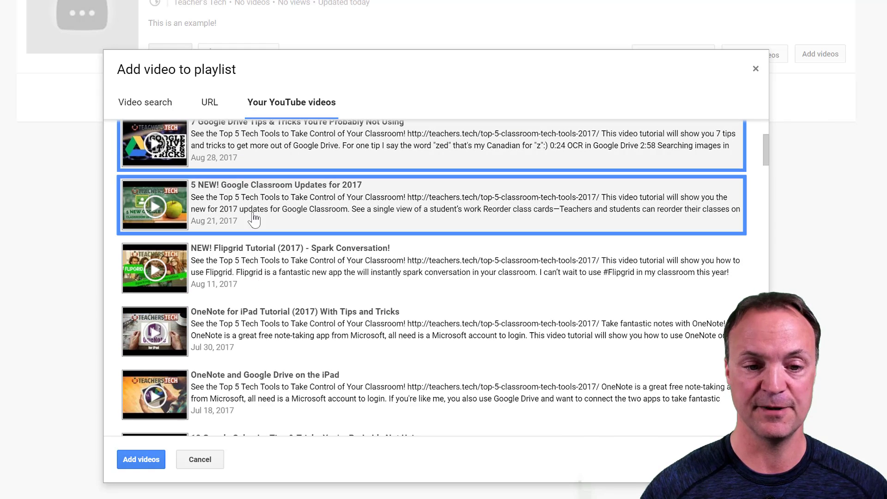
{"action": "left_click", "coordinate": [286, 278]}
{"action": "left_click", "coordinate": [280, 329]}
{"action": "scroll", "coordinate": [292, 318], "scroll_direction": "down", "scroll_amount": 3}
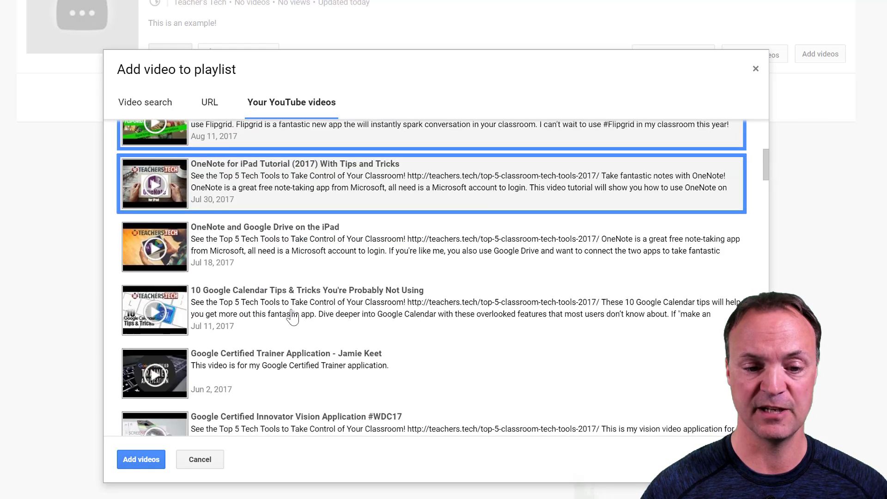
Also select the Edabit coding and Google Certified Innovator Vision Application videos, and add all selected videos to the playlist
{"action": "scroll", "coordinate": [292, 318], "scroll_direction": "up", "scroll_amount": 6}
{"action": "scroll", "coordinate": [292, 316], "scroll_direction": "down", "scroll_amount": 5}
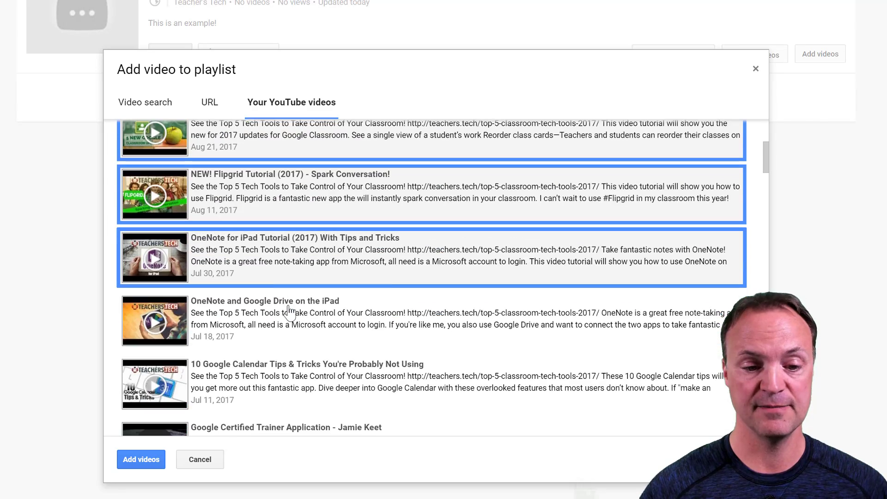
{"action": "scroll", "coordinate": [268, 309], "scroll_direction": "up", "scroll_amount": 6}
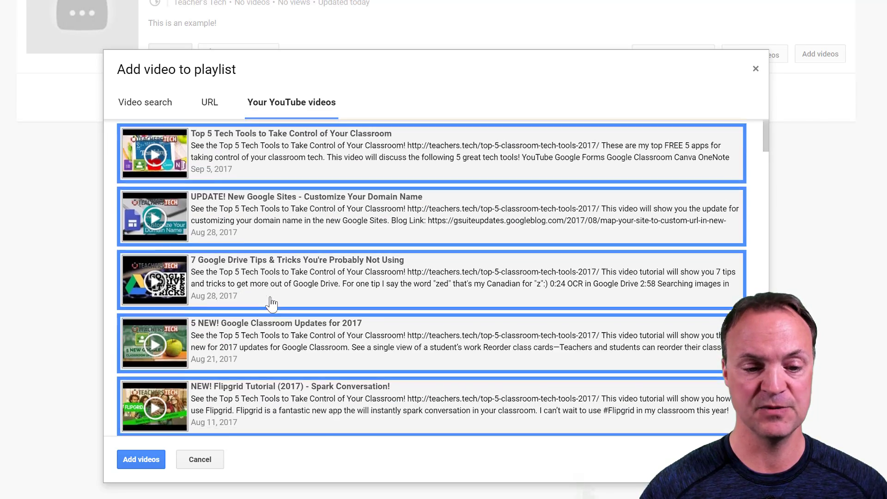
{"action": "scroll", "coordinate": [273, 303], "scroll_direction": "down", "scroll_amount": 9}
{"action": "scroll", "coordinate": [271, 304], "scroll_direction": "down", "scroll_amount": 3}
{"action": "left_click", "coordinate": [265, 302]}
{"action": "left_click", "coordinate": [252, 231]}
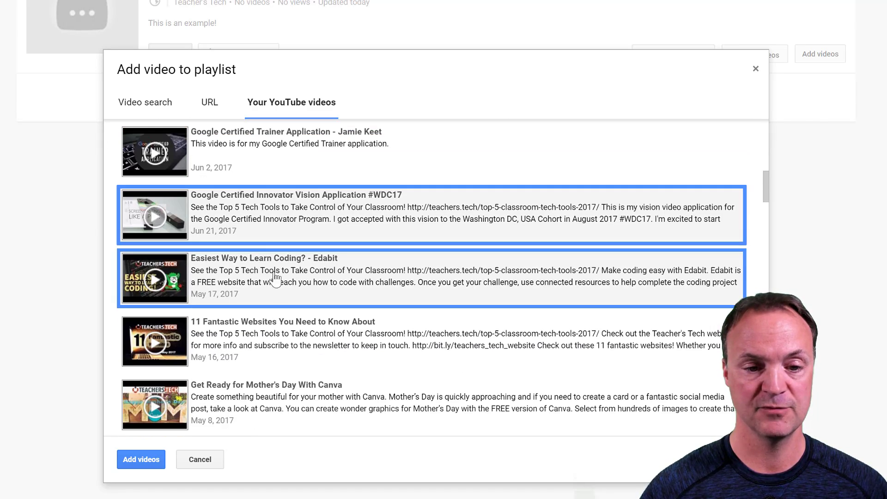
{"action": "left_click", "coordinate": [162, 455]}
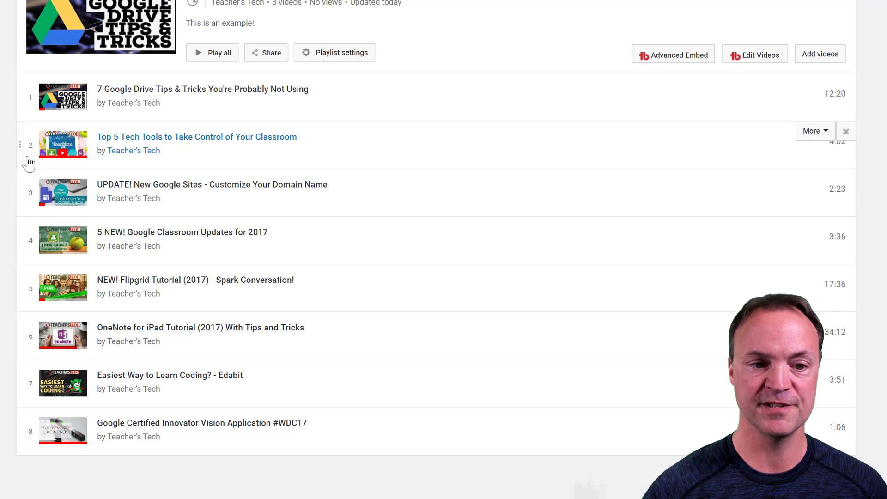
Reorder the playlist by moving the New Google Sites update video to first place, and "Top 5 Tech Tools" above it
{"action": "left_click_drag", "start_coordinate": [23, 196], "coordinate": [23, 99]}
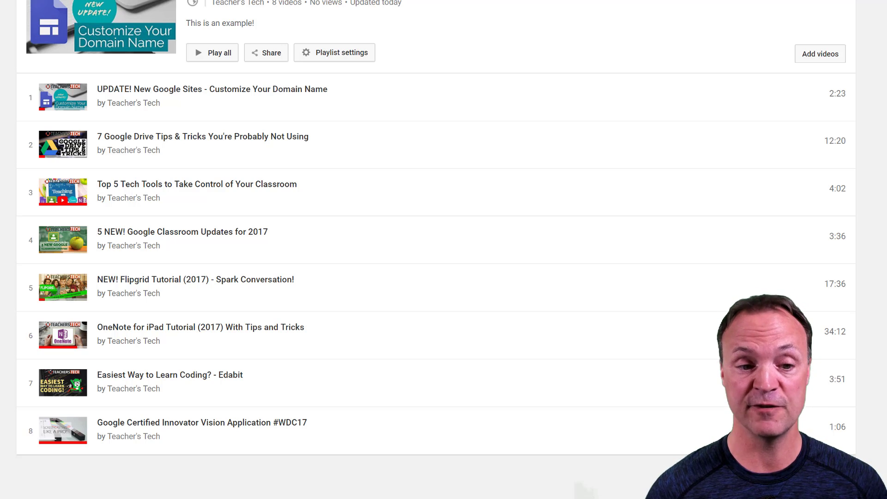
{"action": "mouse_move", "coordinate": [24, 193]}
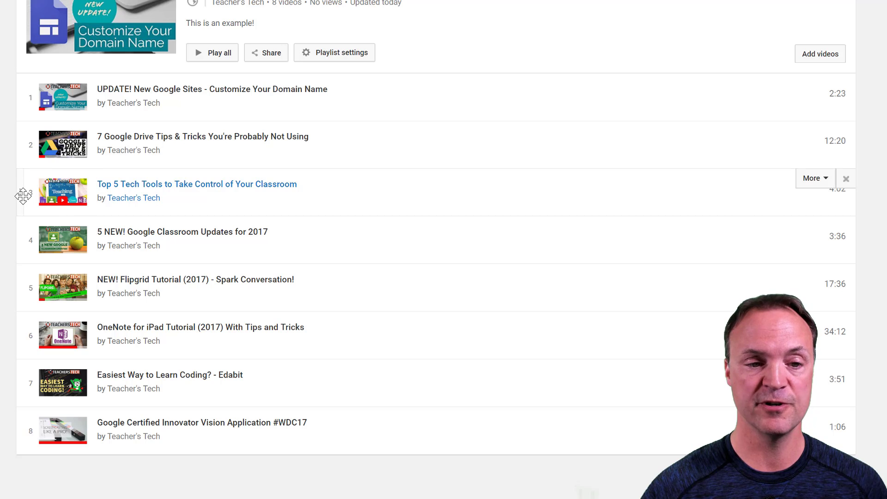
{"action": "left_click_drag", "start_coordinate": [24, 196], "coordinate": [28, 81]}
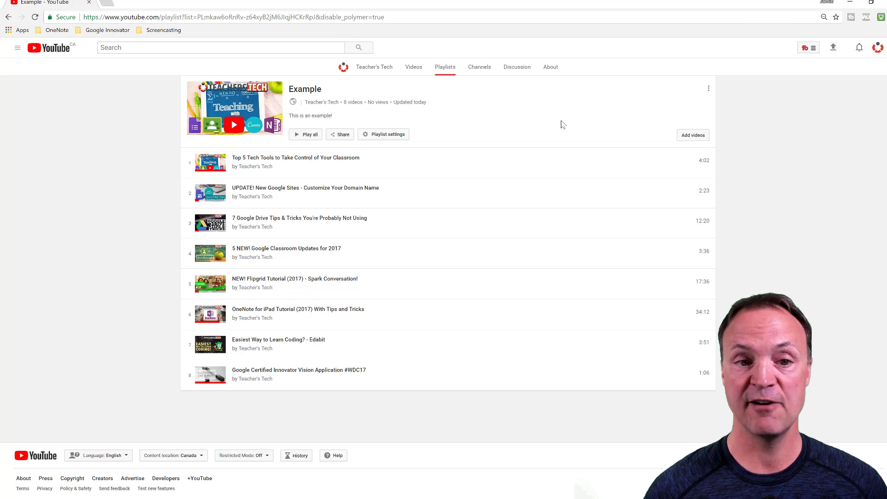
Open the Teacher's Tech channel page and switch it to the classic YouTube layout
{"action": "left_click", "coordinate": [17, 50]}
{"action": "left_click", "coordinate": [33, 70]}
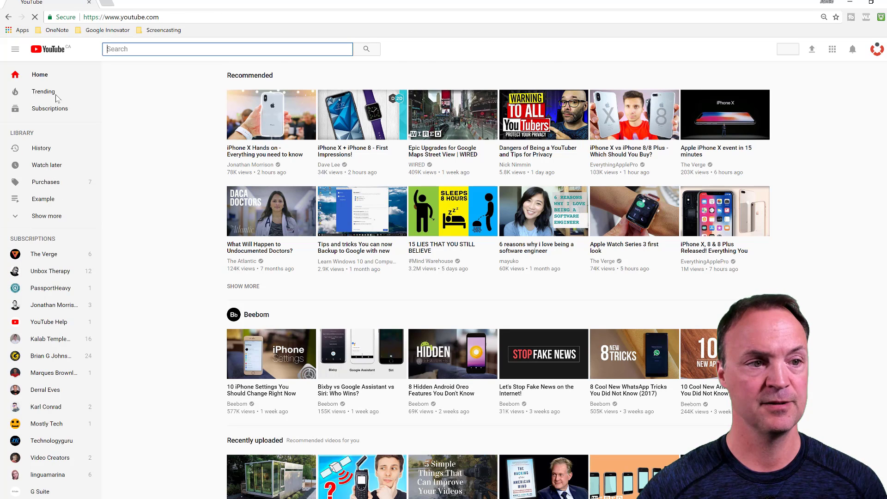
{"action": "left_click", "coordinate": [877, 49]}
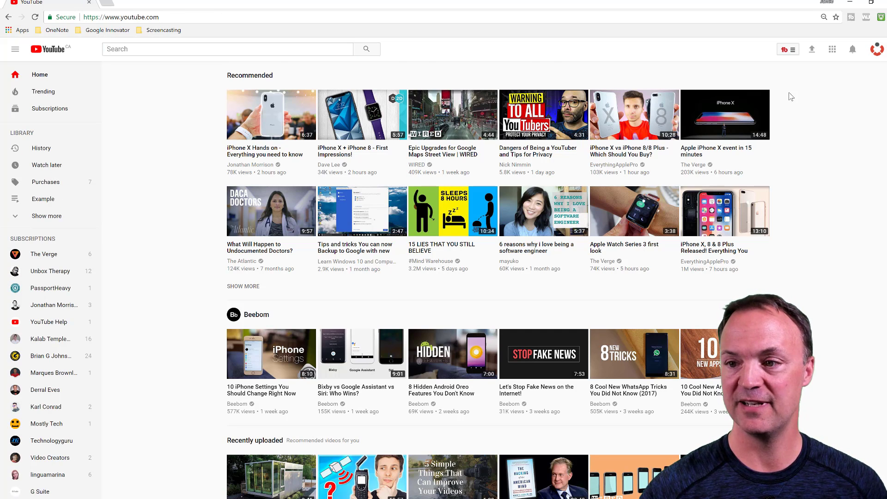
{"action": "left_click", "coordinate": [820, 99]}
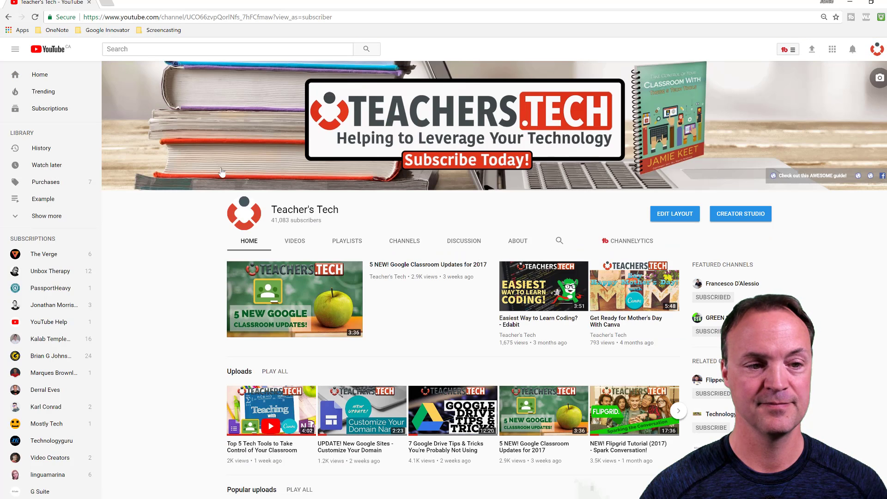
{"action": "scroll", "coordinate": [188, 262], "scroll_direction": "down", "scroll_amount": 1}
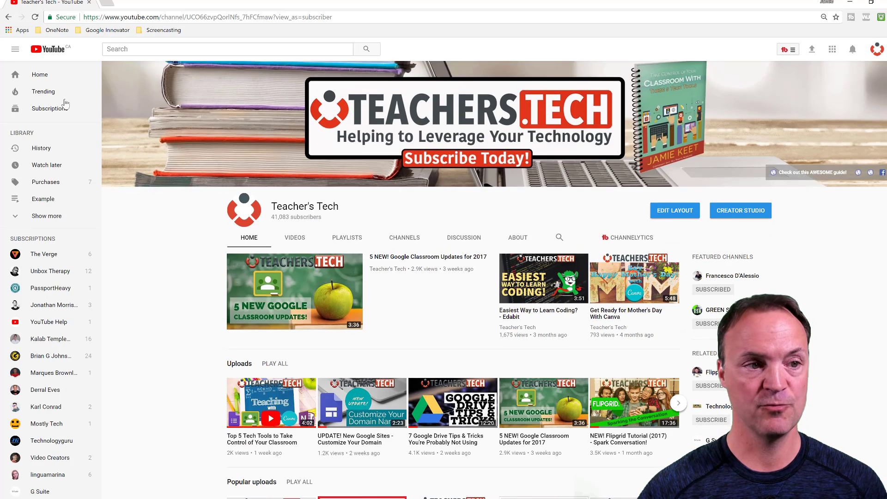
{"action": "left_click", "coordinate": [14, 52]}
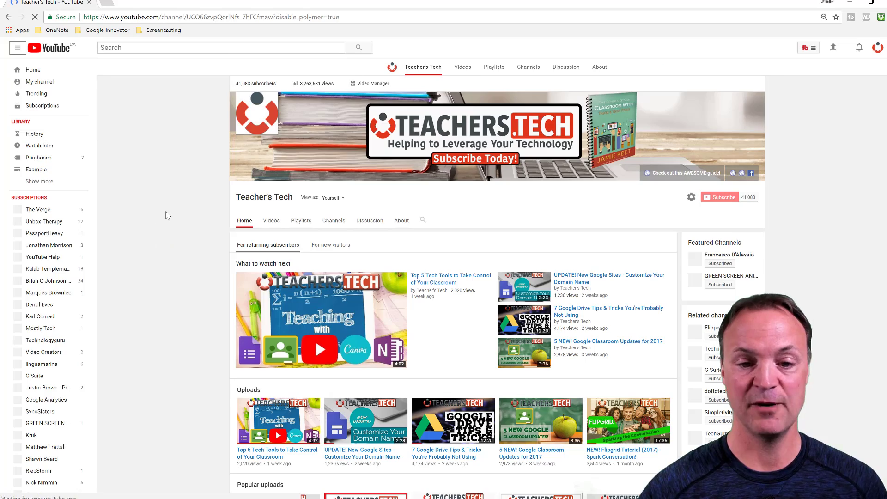
Start a new section at the end of the channel home page with Single playlist as its content
{"action": "scroll", "coordinate": [165, 212], "scroll_direction": "down", "scroll_amount": 4}
{"action": "scroll", "coordinate": [167, 216], "scroll_direction": "down", "scroll_amount": 18}
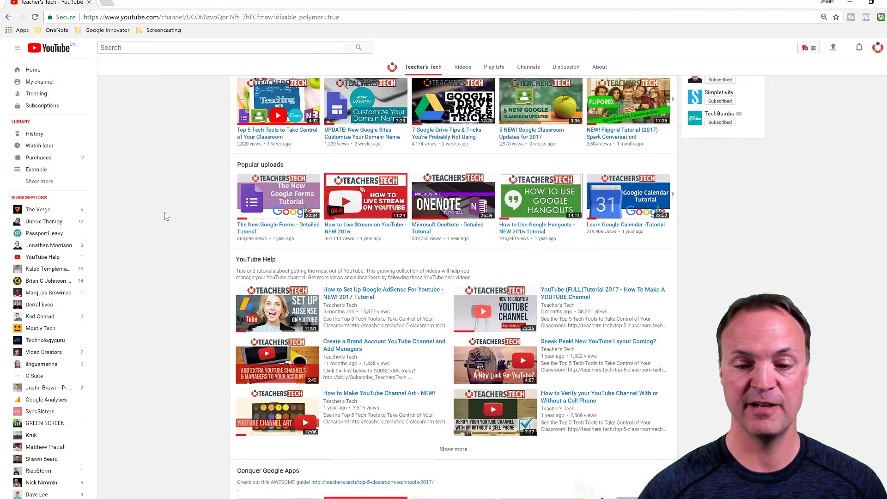
{"action": "scroll", "coordinate": [167, 216], "scroll_direction": "down", "scroll_amount": 2}
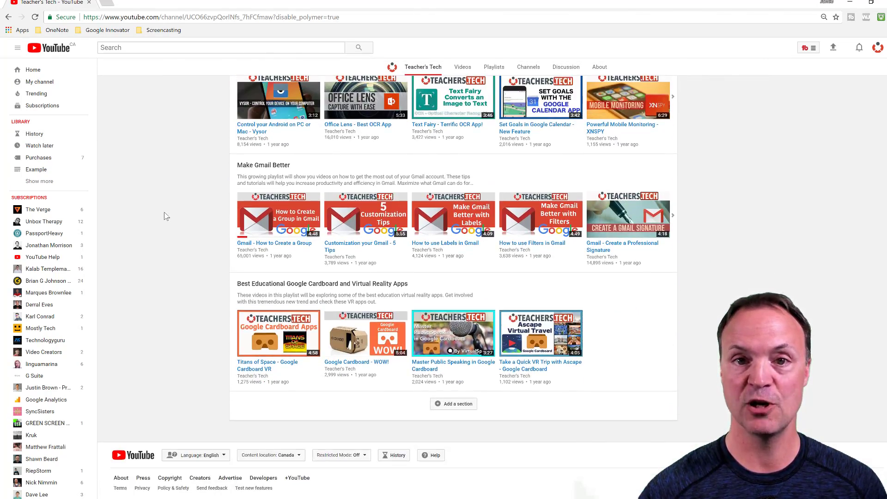
{"action": "left_click", "coordinate": [462, 404]}
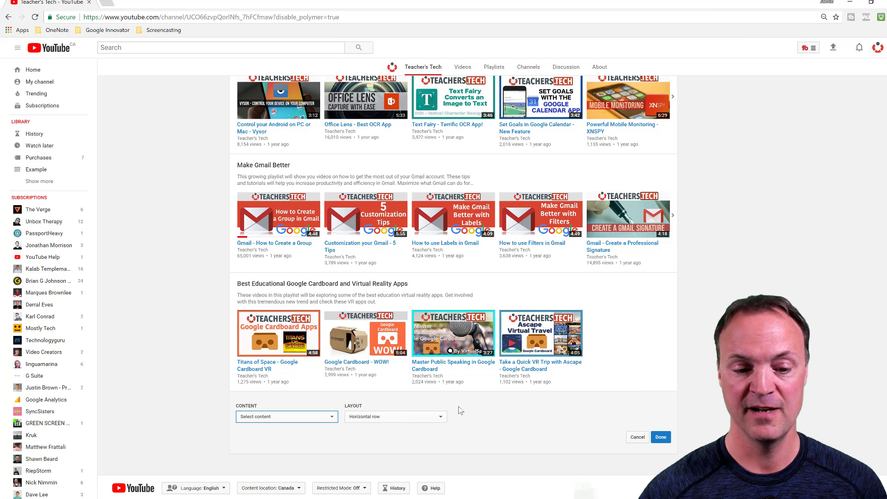
{"action": "scroll", "coordinate": [402, 430], "scroll_direction": "down", "scroll_amount": 1}
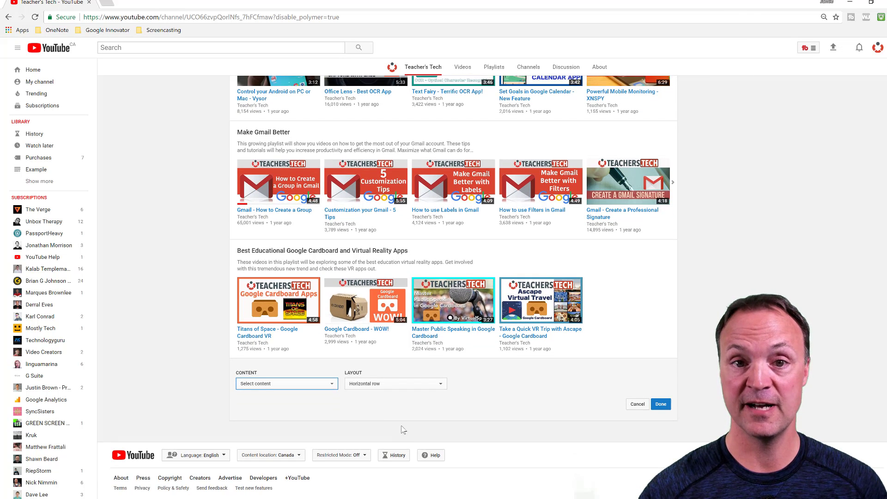
{"action": "left_click", "coordinate": [315, 388]}
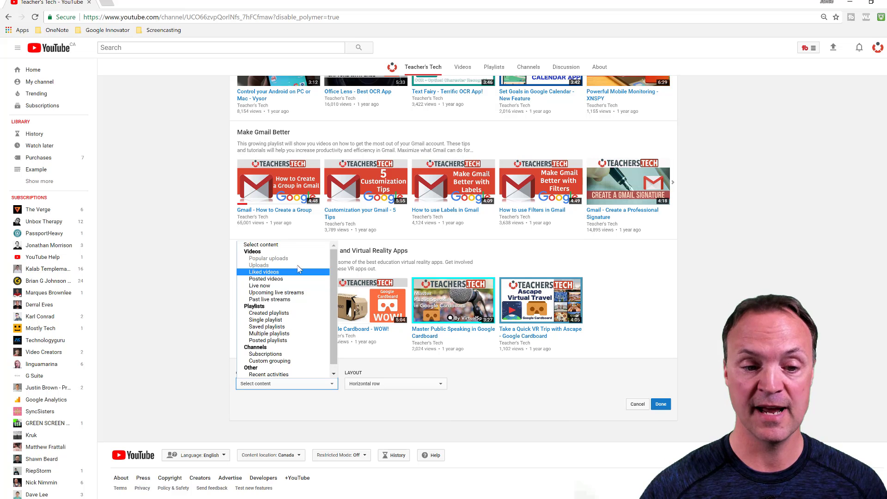
{"action": "left_click", "coordinate": [279, 321]}
{"action": "scroll", "coordinate": [319, 432], "scroll_direction": "down", "scroll_amount": 1}
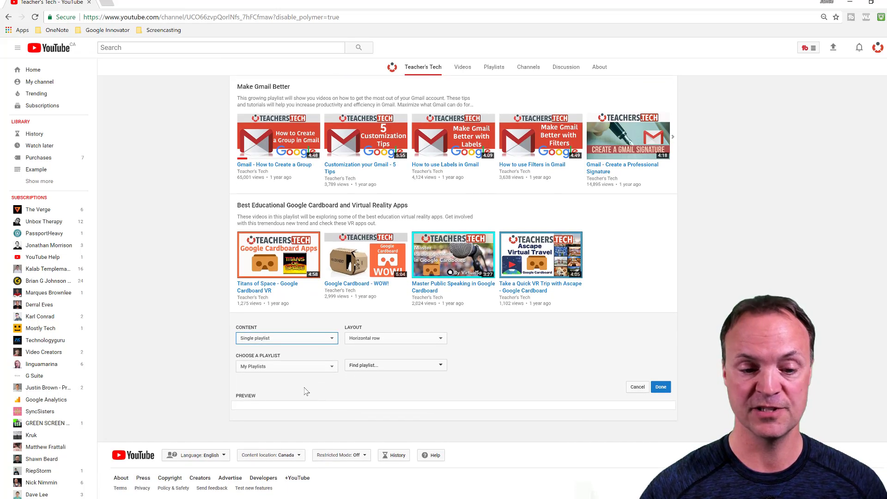
Find the Example playlist under My Playlists, choose it for the new section, and finish the section in the Horizontal row layout
{"action": "left_click", "coordinate": [296, 367]}
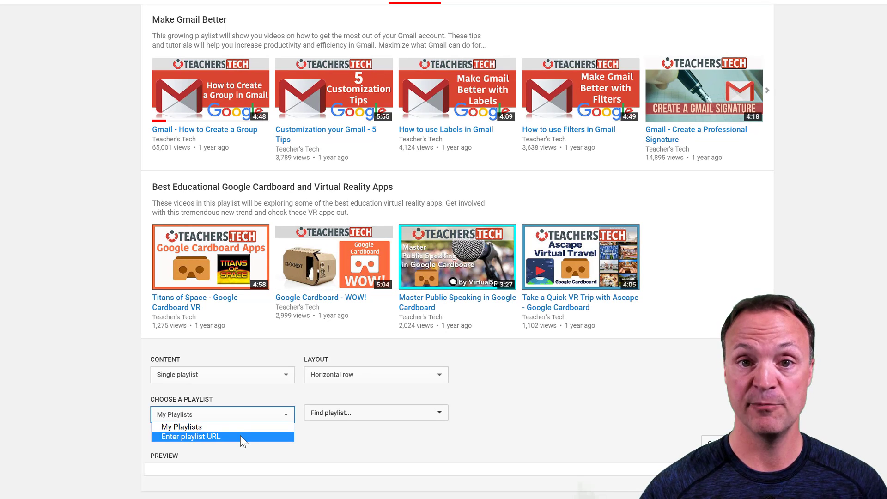
{"action": "left_click", "coordinate": [242, 428]}
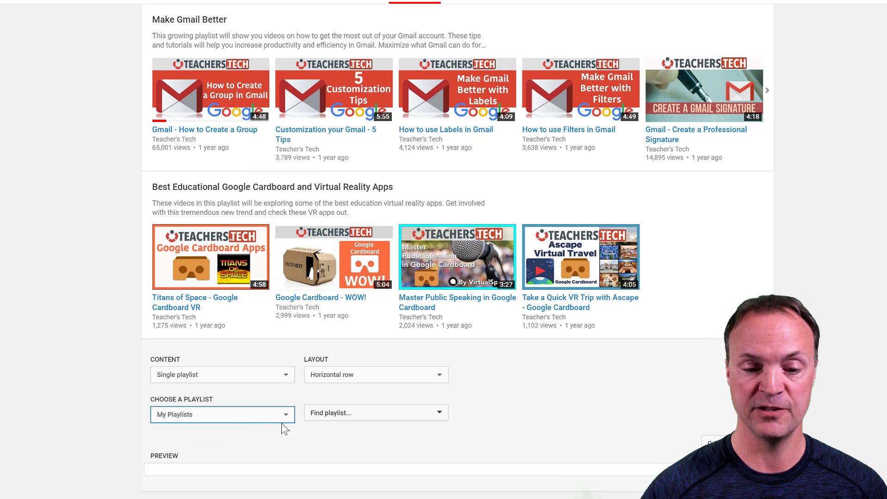
{"action": "left_click", "coordinate": [340, 419]}
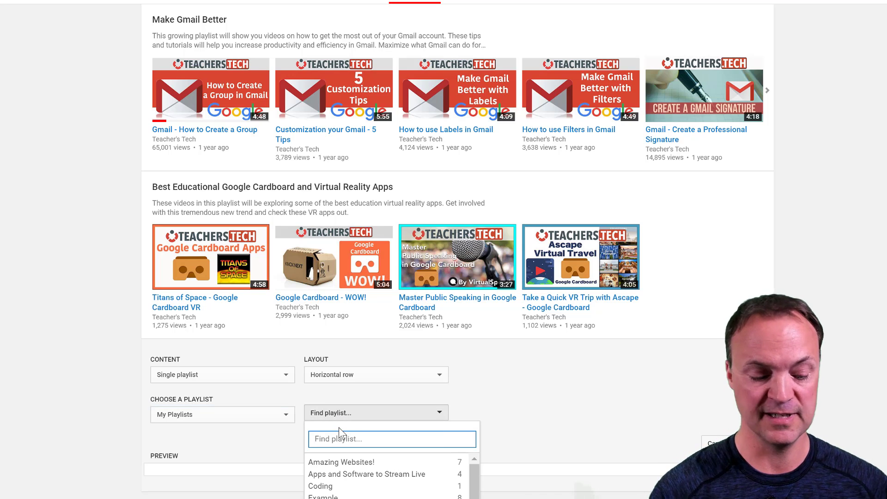
{"action": "type", "text": "Example"}
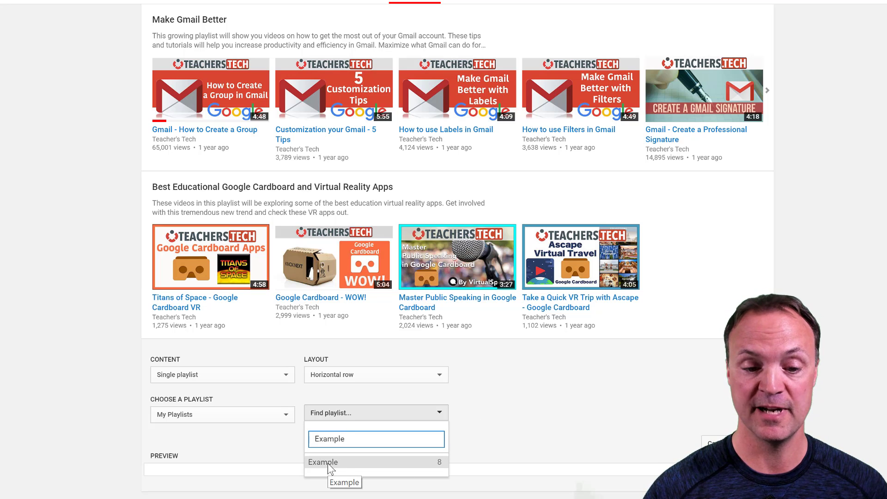
{"action": "left_click", "coordinate": [328, 463]}
{"action": "scroll", "coordinate": [464, 454], "scroll_direction": "down", "scroll_amount": 3}
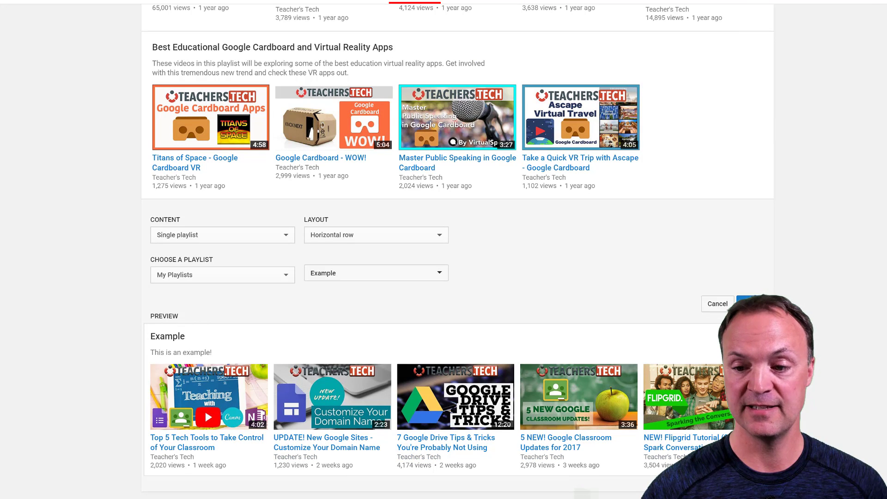
{"action": "scroll", "coordinate": [810, 300], "scroll_direction": "up", "scroll_amount": 3}
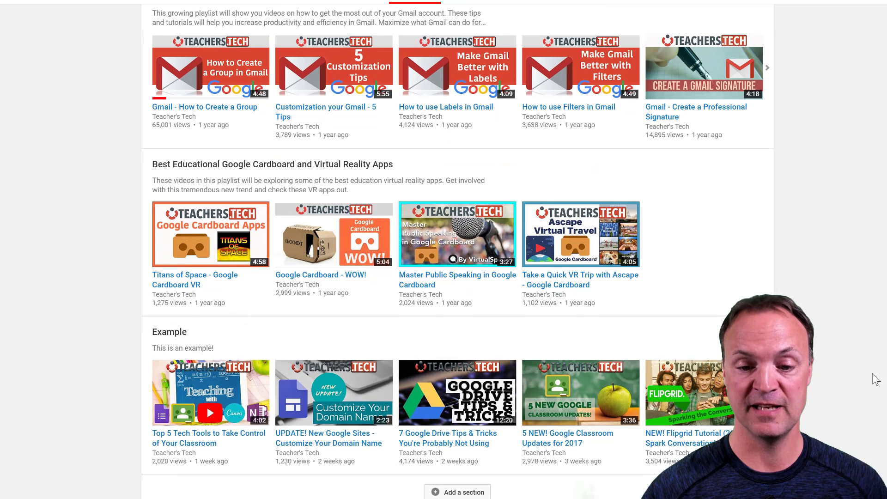
Move the Example section up one place, above the Best Educational Google Cardboard and Virtual Reality Apps section
{"action": "scroll", "coordinate": [874, 376], "scroll_direction": "down", "scroll_amount": 1}
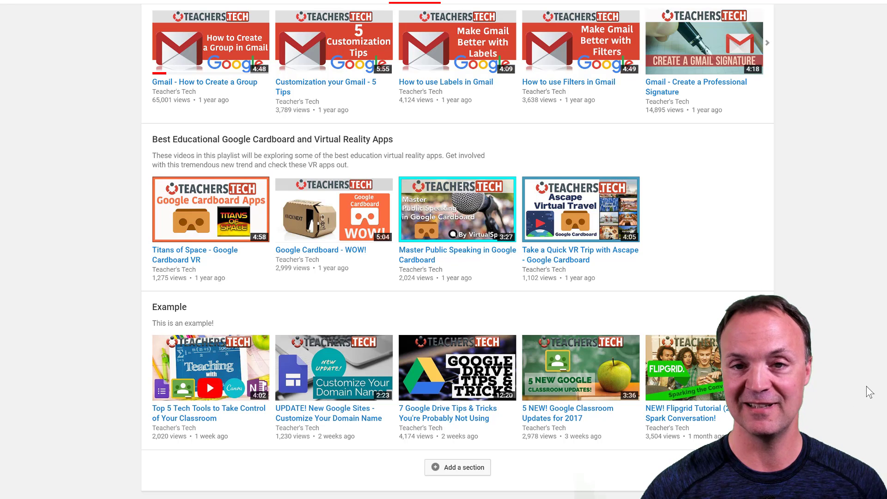
{"action": "mouse_move", "coordinate": [763, 324]}
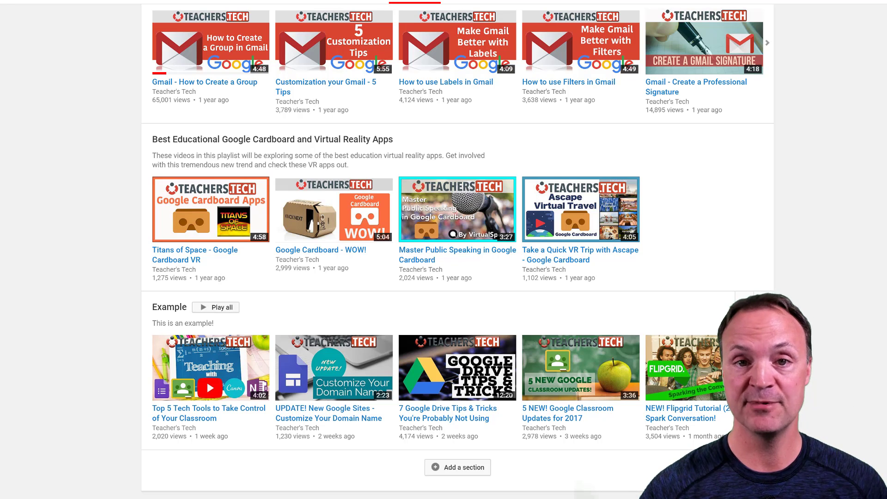
{"action": "left_click", "coordinate": [729, 301]}
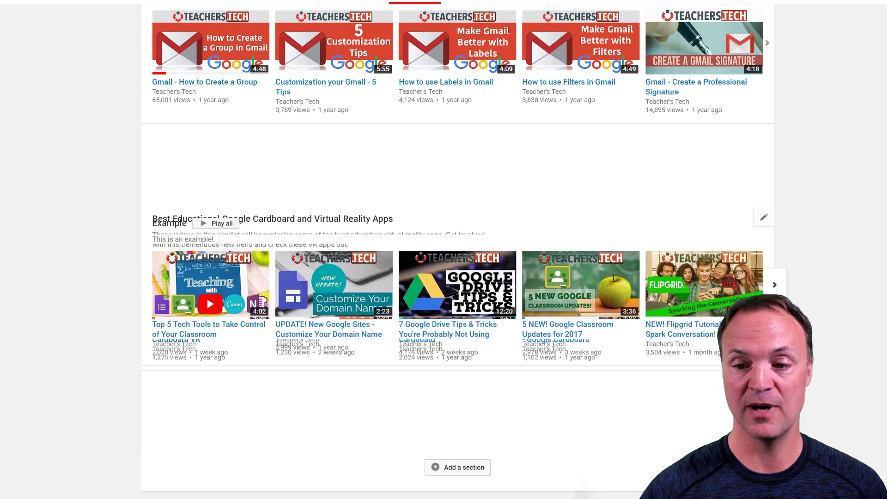
Move the Example section up one more place, above the Make Gmail Better section
{"action": "left_click", "coordinate": [794, 219]}
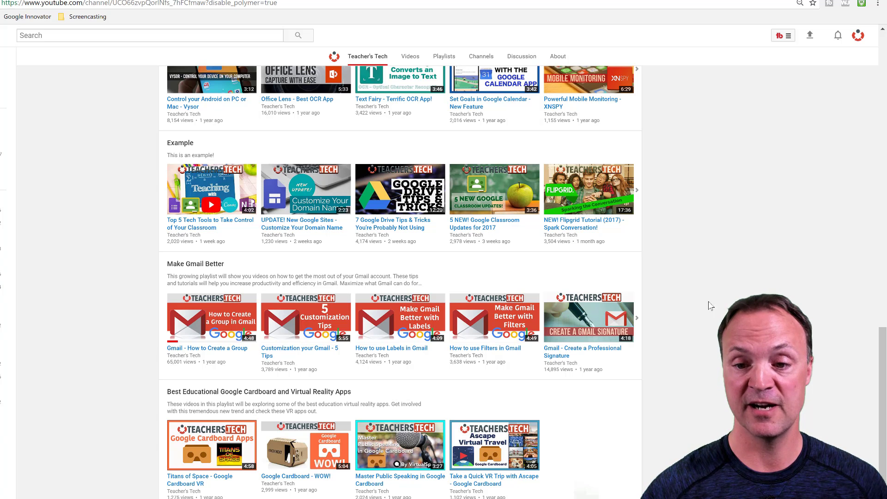
Open the YouTube Help section on the channel home page for editing and try the Horizontal row layout
{"action": "scroll", "coordinate": [706, 301], "scroll_direction": "up", "scroll_amount": 2}
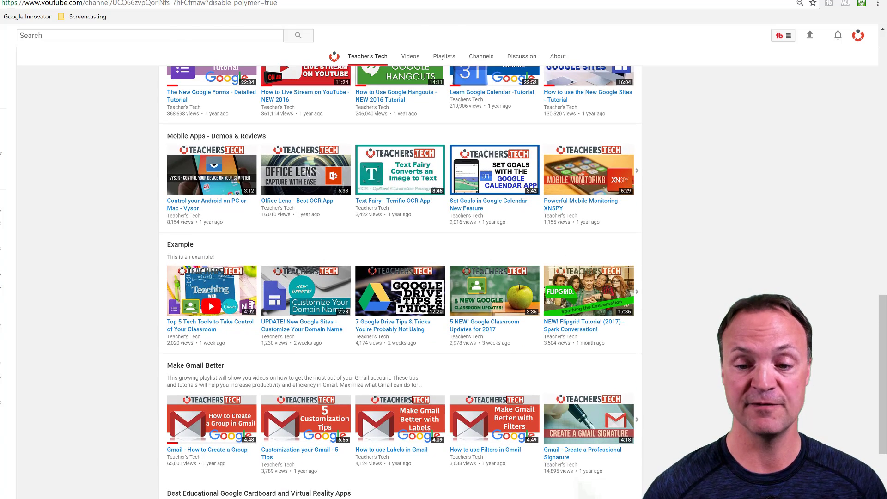
{"action": "scroll", "coordinate": [400, 282], "scroll_direction": "up", "scroll_amount": 3}
{"action": "scroll", "coordinate": [400, 282], "scroll_direction": "up", "scroll_amount": 4}
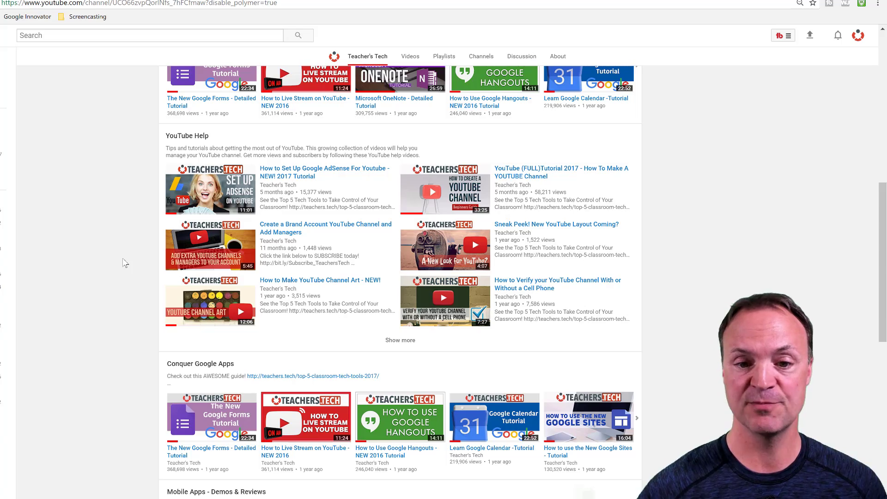
{"action": "mouse_move", "coordinate": [634, 138]}
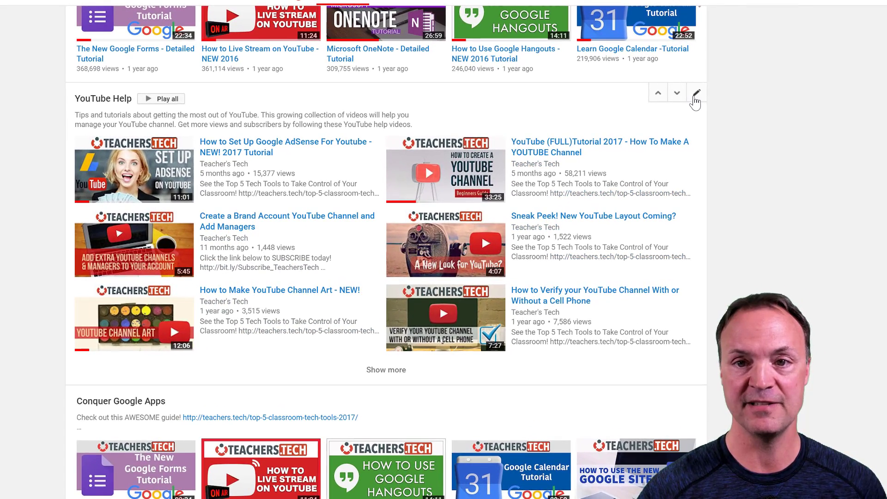
{"action": "left_click", "coordinate": [697, 94]}
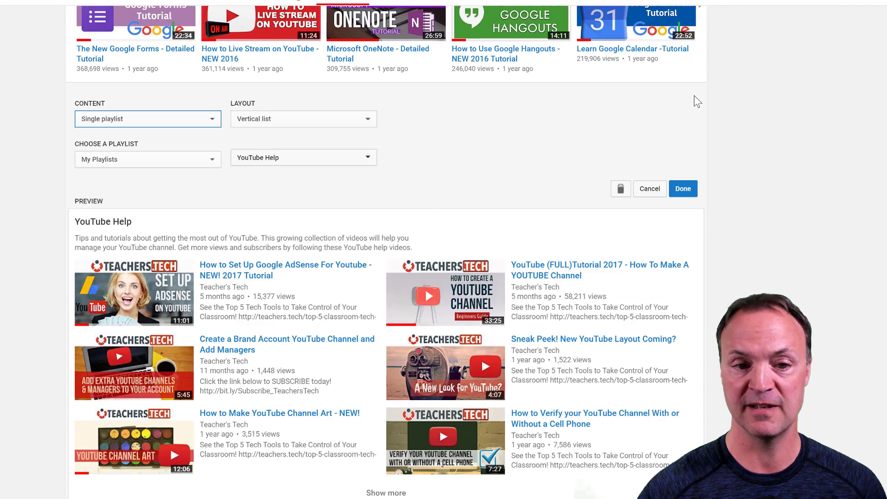
{"action": "left_click", "coordinate": [270, 124]}
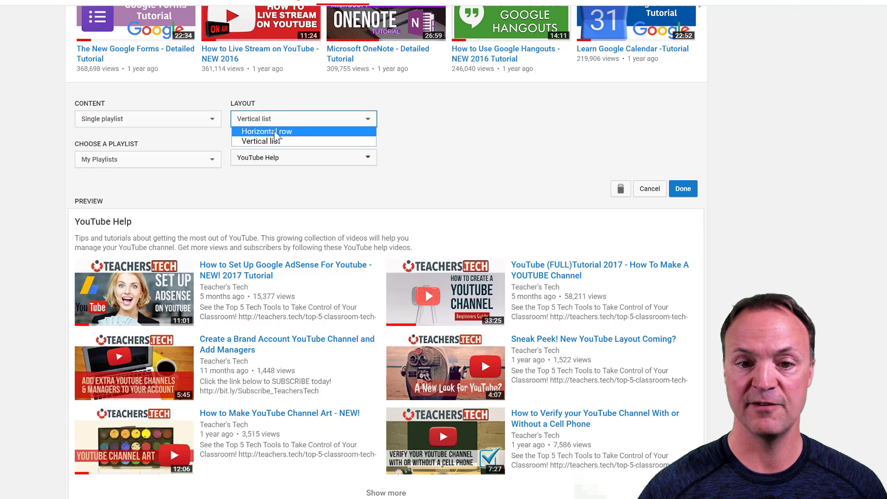
{"action": "left_click", "coordinate": [274, 131]}
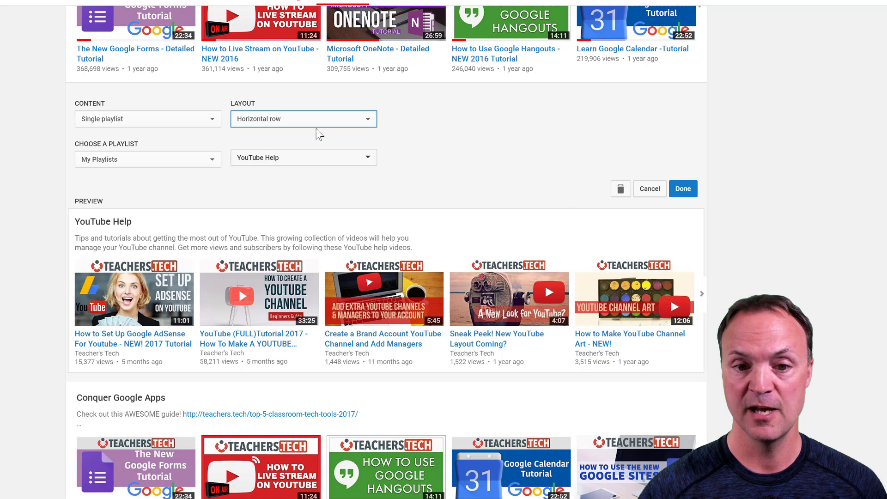
Set the YouTube Help section's layout back to Vertical list and finish editing the section
{"action": "left_click", "coordinate": [353, 122]}
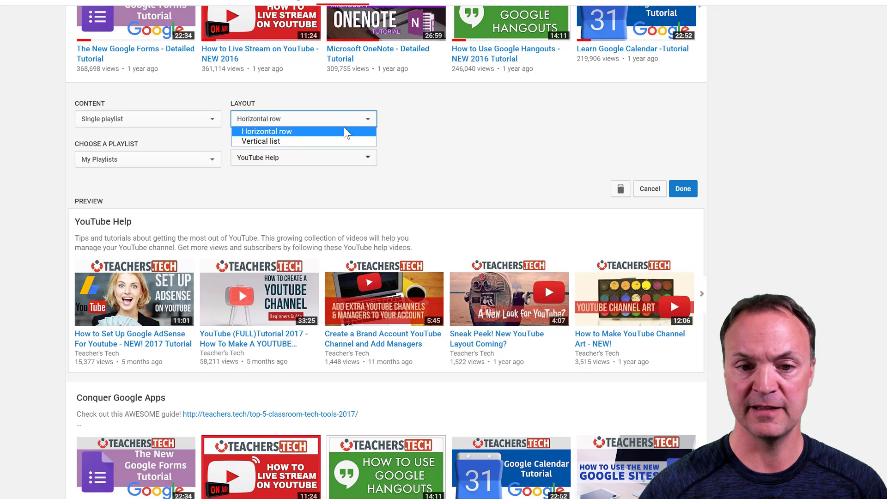
{"action": "left_click", "coordinate": [329, 141]}
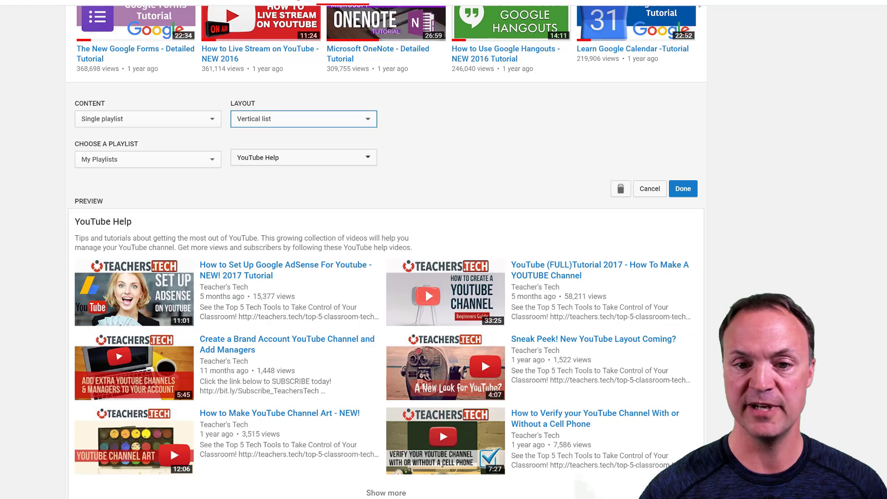
{"action": "scroll", "coordinate": [386, 249], "scroll_direction": "down", "scroll_amount": 4}
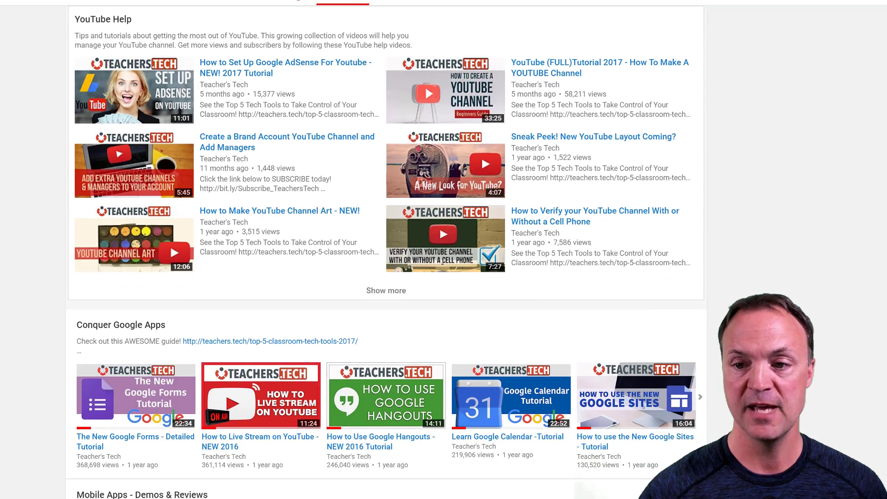
{"action": "scroll", "coordinate": [784, 186], "scroll_direction": "up", "scroll_amount": 4}
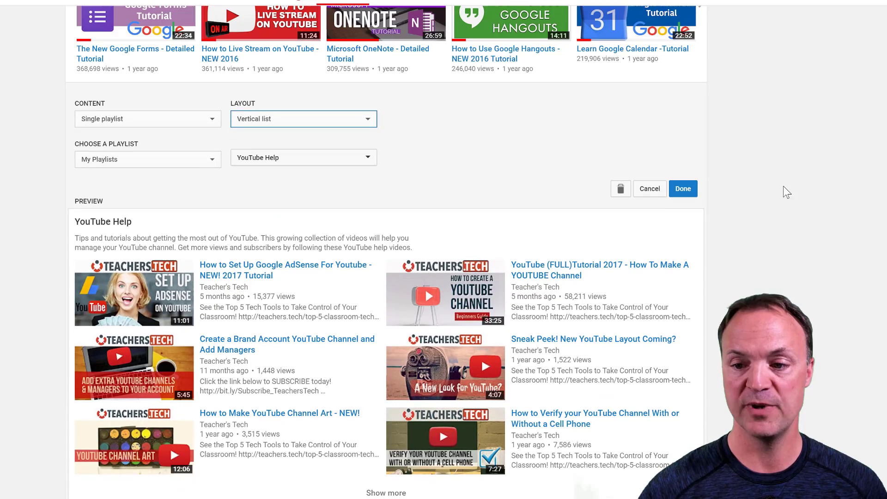
{"action": "left_click", "coordinate": [683, 189]}
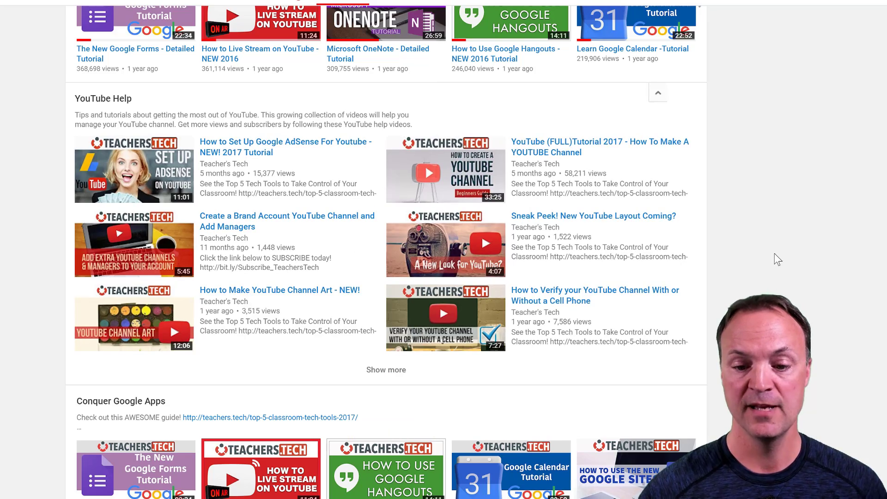
Open the Example section for editing and delete it from the channel home page
{"action": "scroll", "coordinate": [777, 259], "scroll_direction": "down", "scroll_amount": 10}
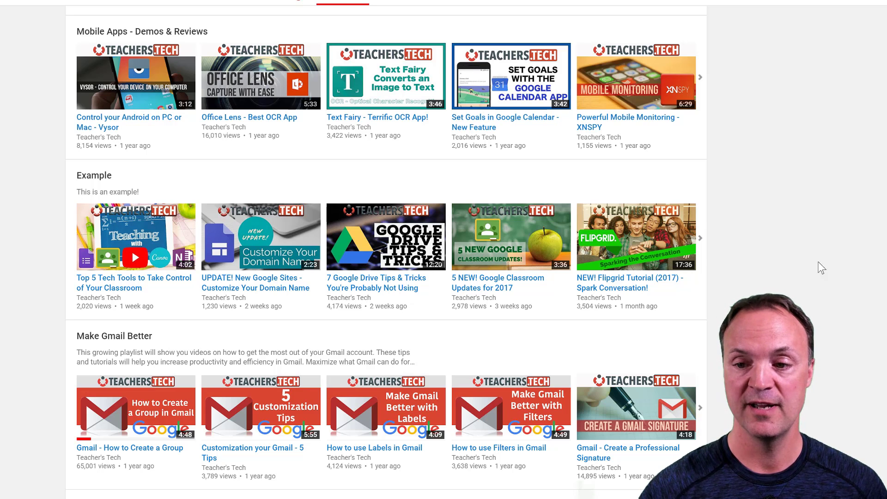
{"action": "mouse_move", "coordinate": [673, 172]}
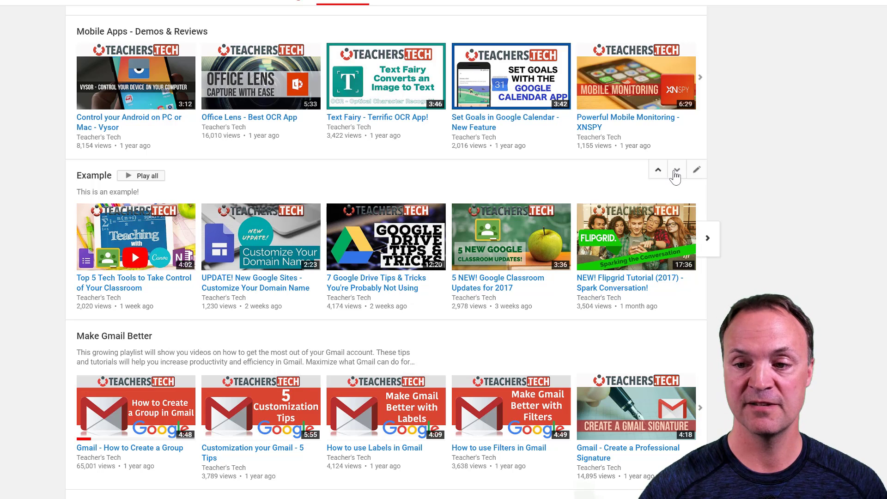
{"action": "left_click", "coordinate": [698, 174]}
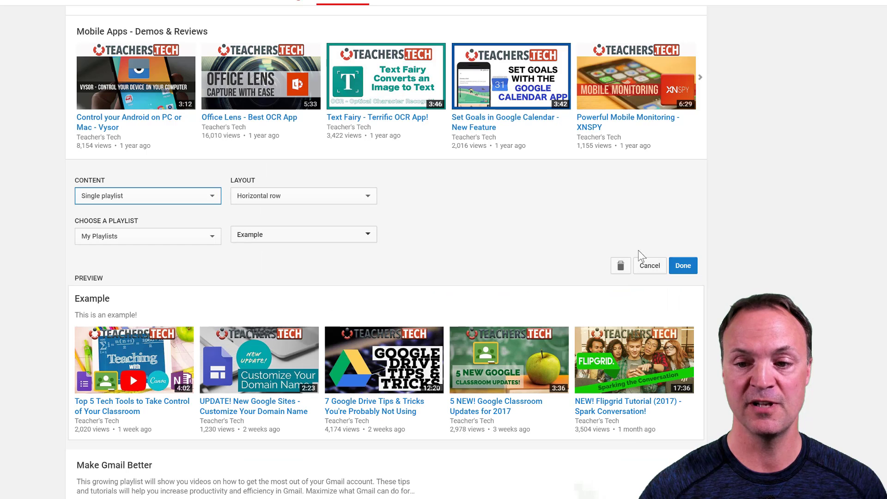
{"action": "left_click", "coordinate": [622, 268]}
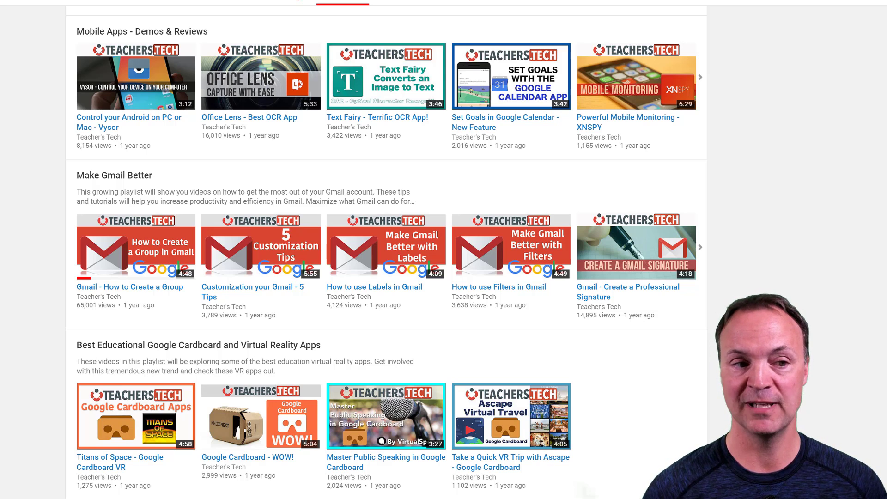
Go to the playlists in Creator Studio's Video Manager and open the Example playlist for editing
{"action": "mouse_move", "coordinate": [544, 210]}
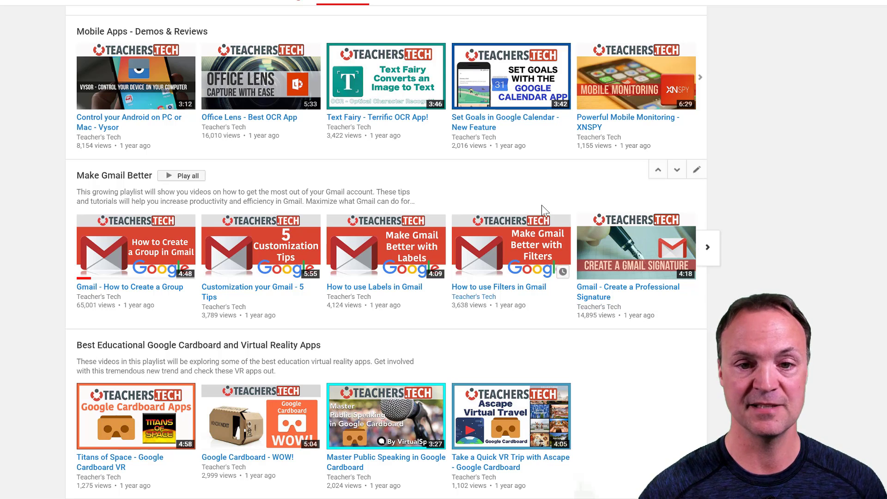
{"action": "scroll", "coordinate": [791, 175], "scroll_direction": "up", "scroll_amount": 3}
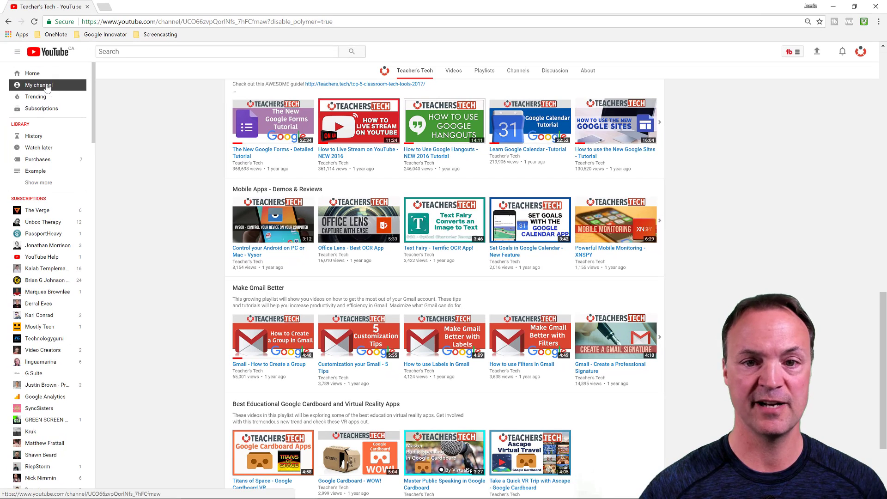
{"action": "left_click", "coordinate": [44, 85]}
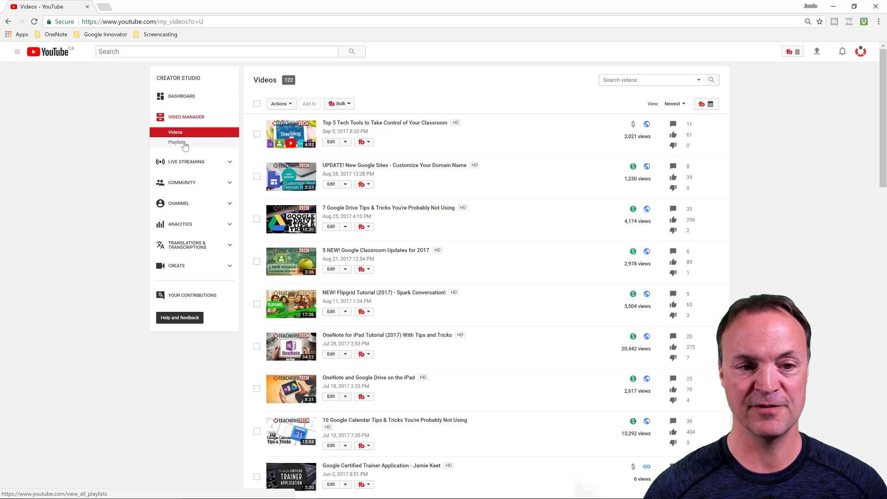
{"action": "left_click", "coordinate": [184, 143]}
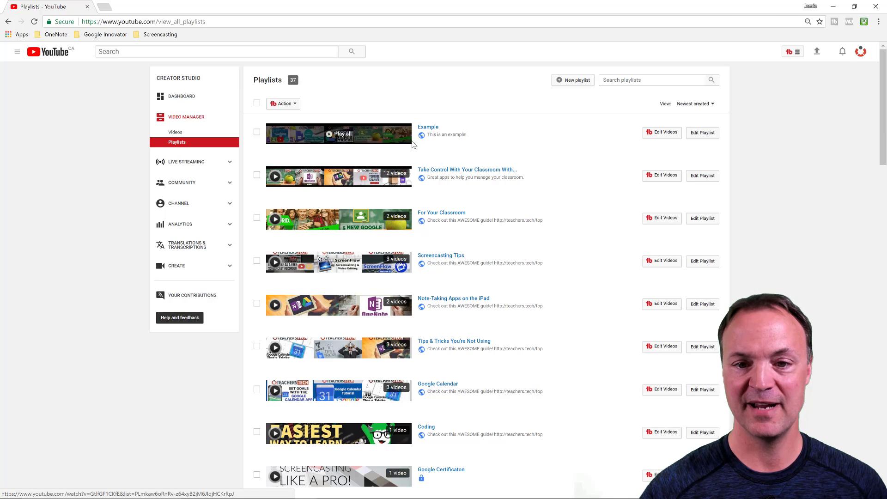
{"action": "left_click", "coordinate": [701, 134]}
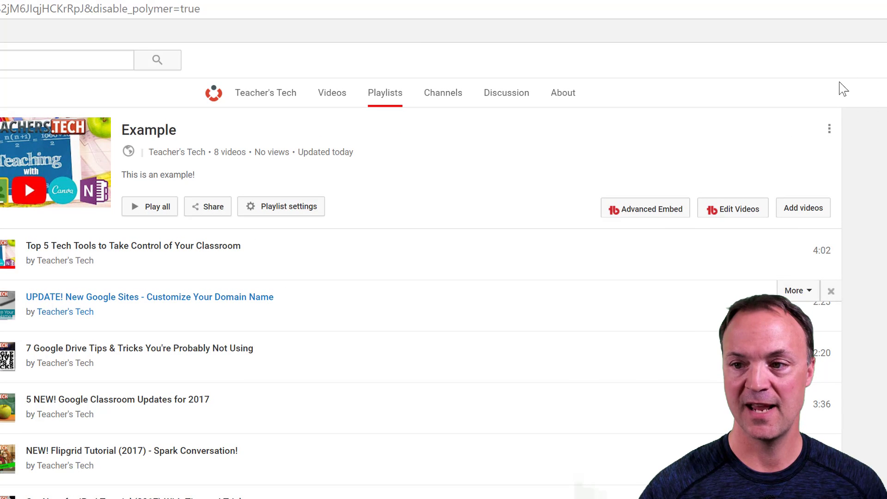
Delete the Example playlist permanently, confirming the deletion
{"action": "left_click", "coordinate": [831, 132]}
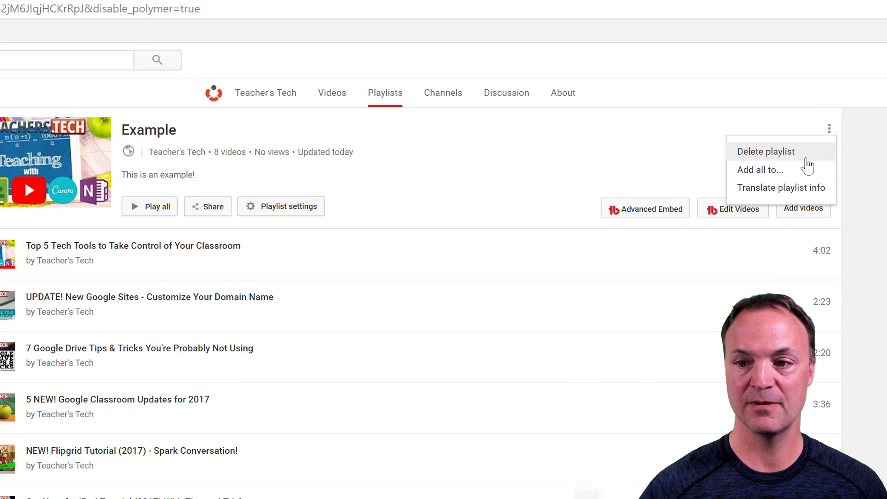
{"action": "left_click", "coordinate": [769, 153]}
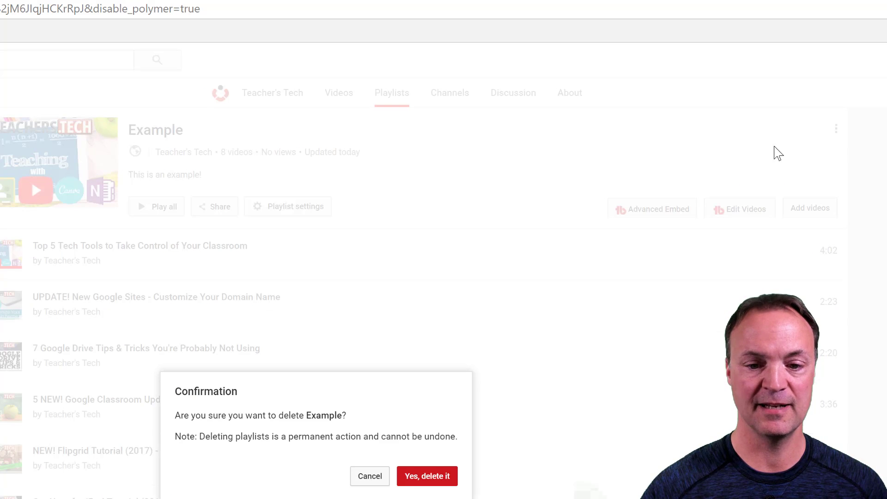
{"action": "left_click", "coordinate": [436, 485]}
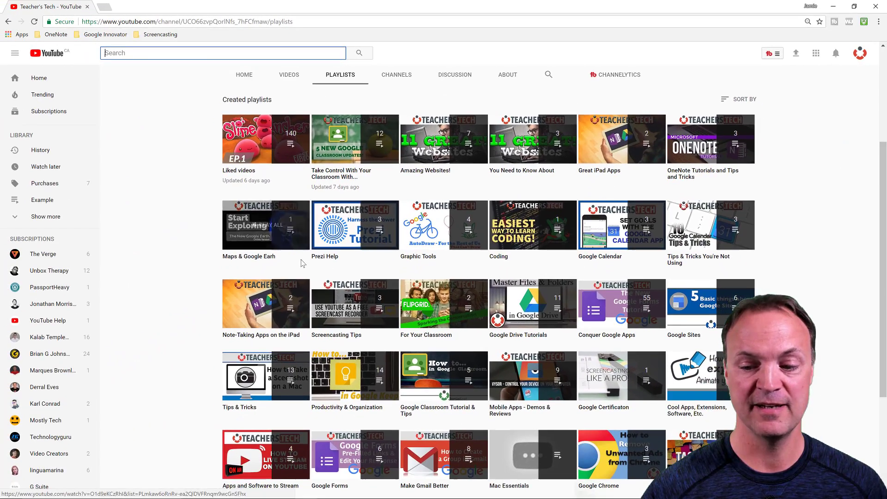
Return from the created playlists to the home page of the Teacher's Tech channel
{"action": "scroll", "coordinate": [367, 306], "scroll_direction": "up", "scroll_amount": 4}
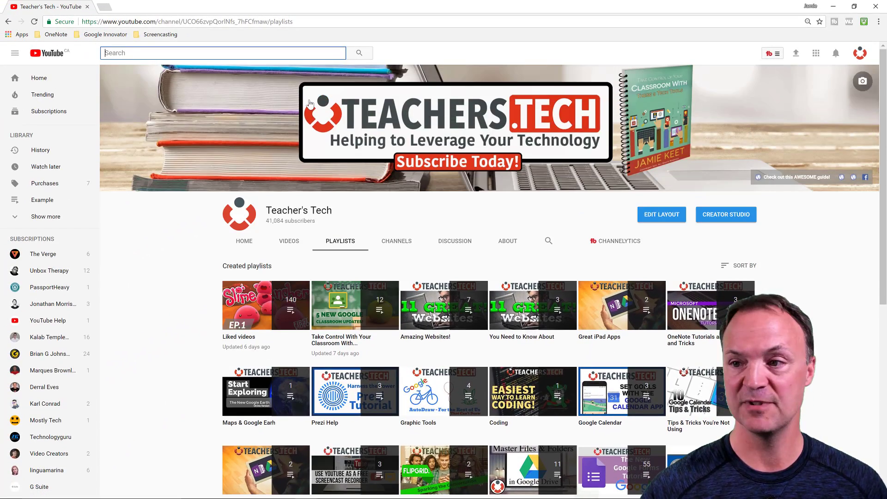
{"action": "left_click", "coordinate": [860, 54]}
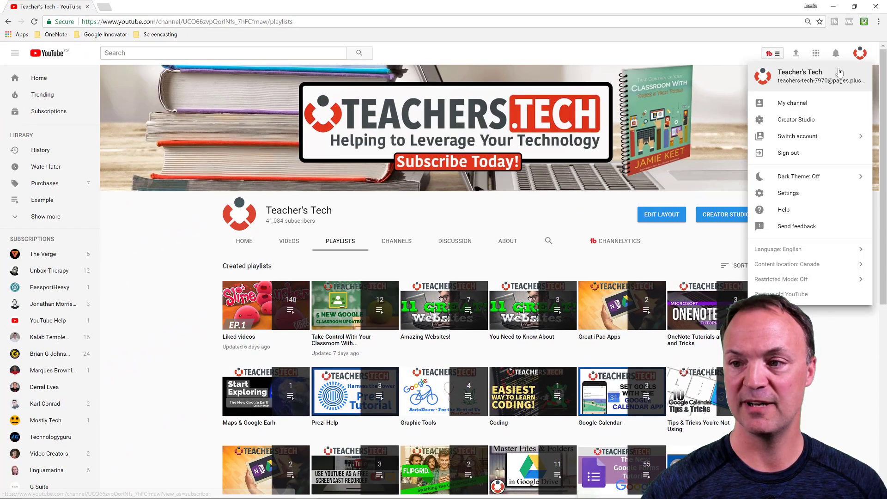
{"action": "left_click", "coordinate": [786, 103]}
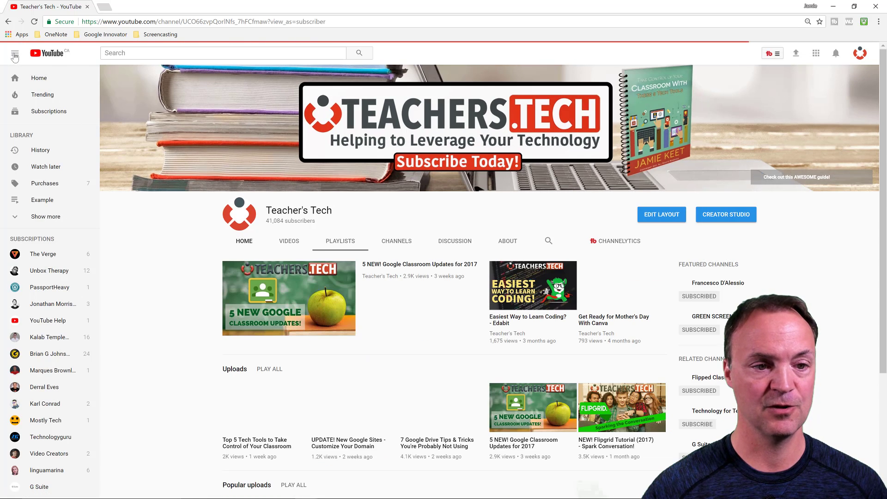